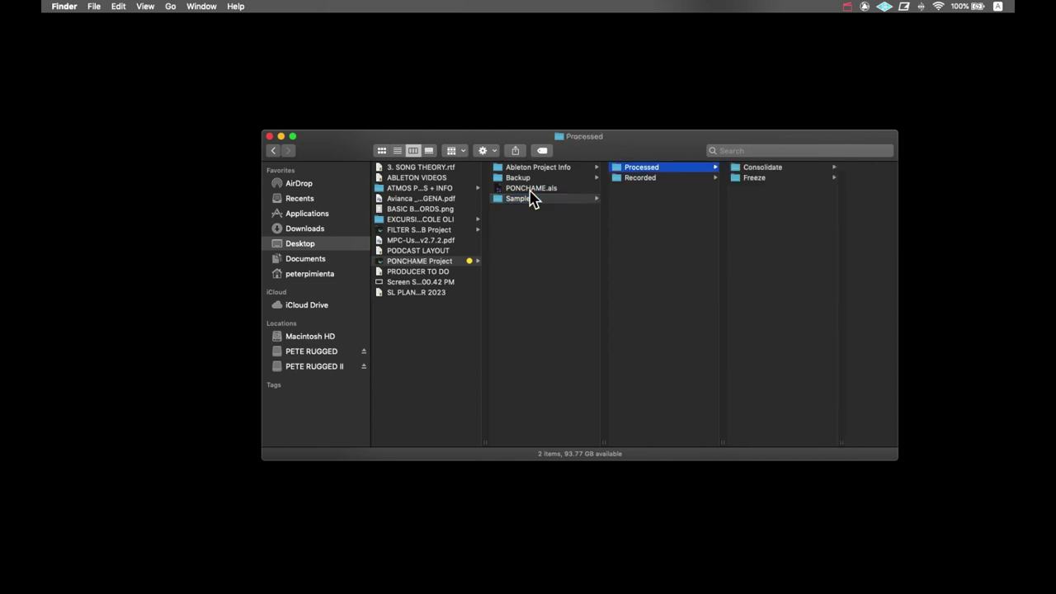
Examine the Processed and Recorded subfolders inside the PONCHAME Project's Samples folder, including the consolidated and recorded audio files.
key(Right)
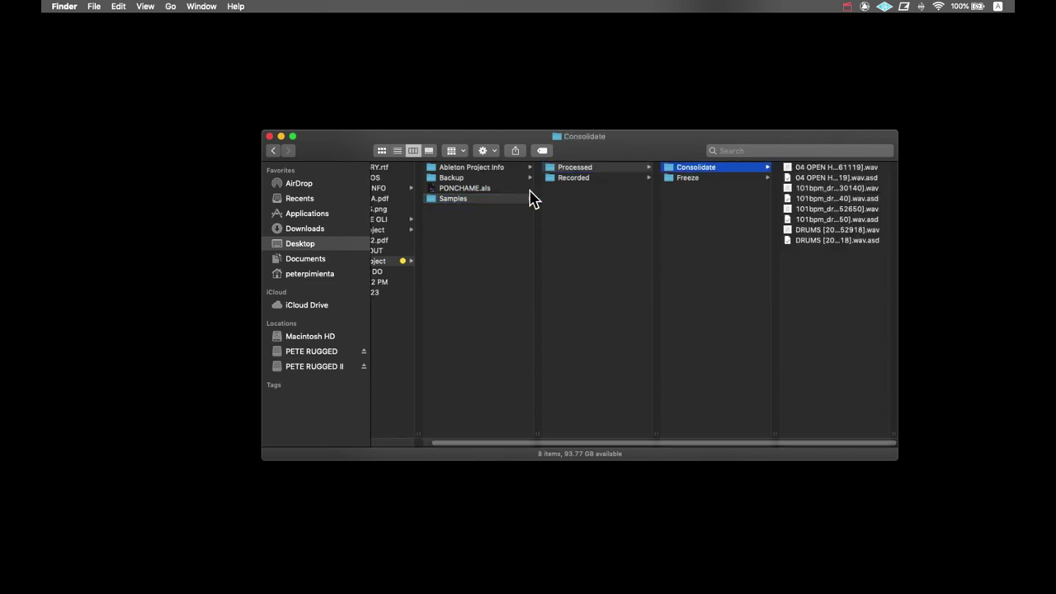
key(Down)
key(Up)
key(Left)
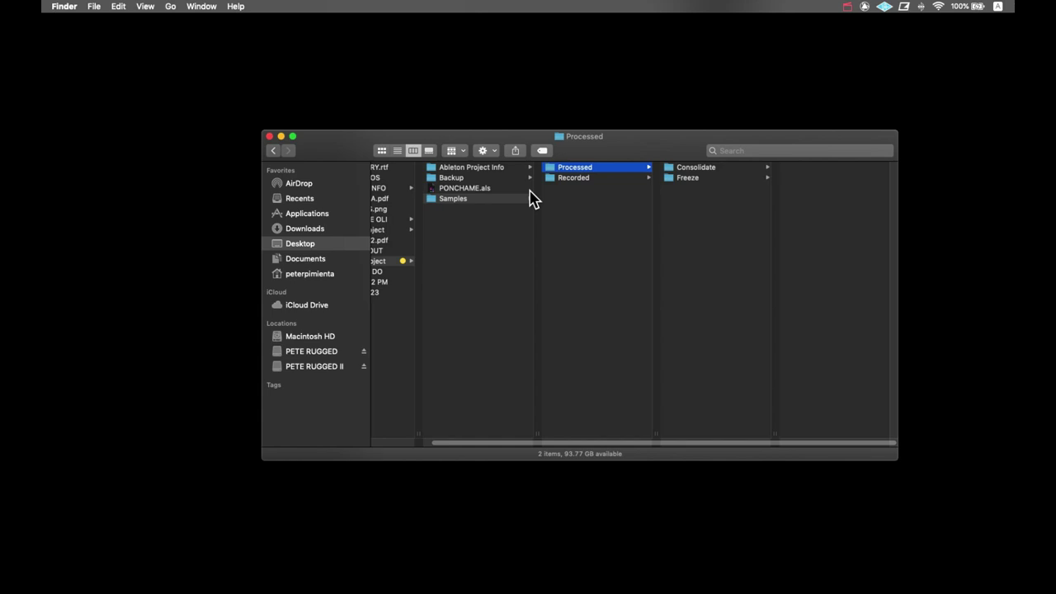
key(Down)
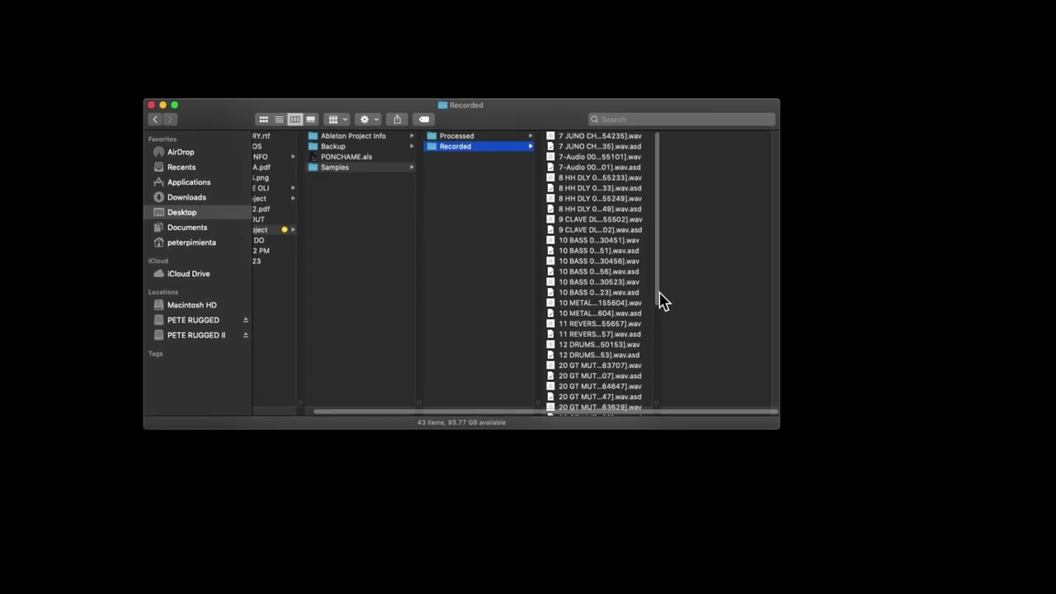
drag(664, 301, 660, 367)
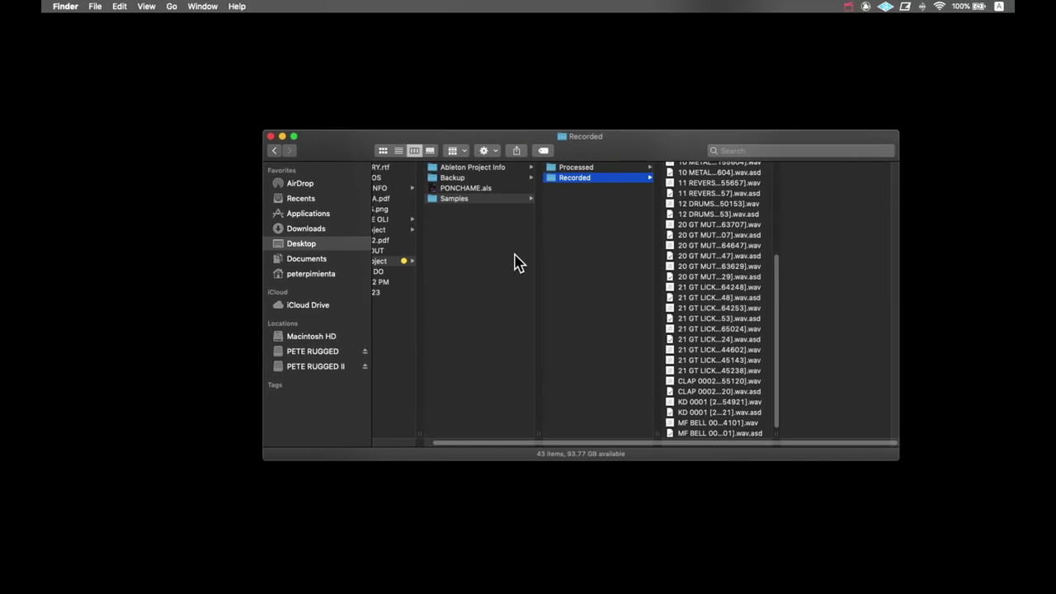
Switch to Ableton Live and open the file manager's project management view for the PONCHAME project.
key(super+Tab)
key(super+Tab)
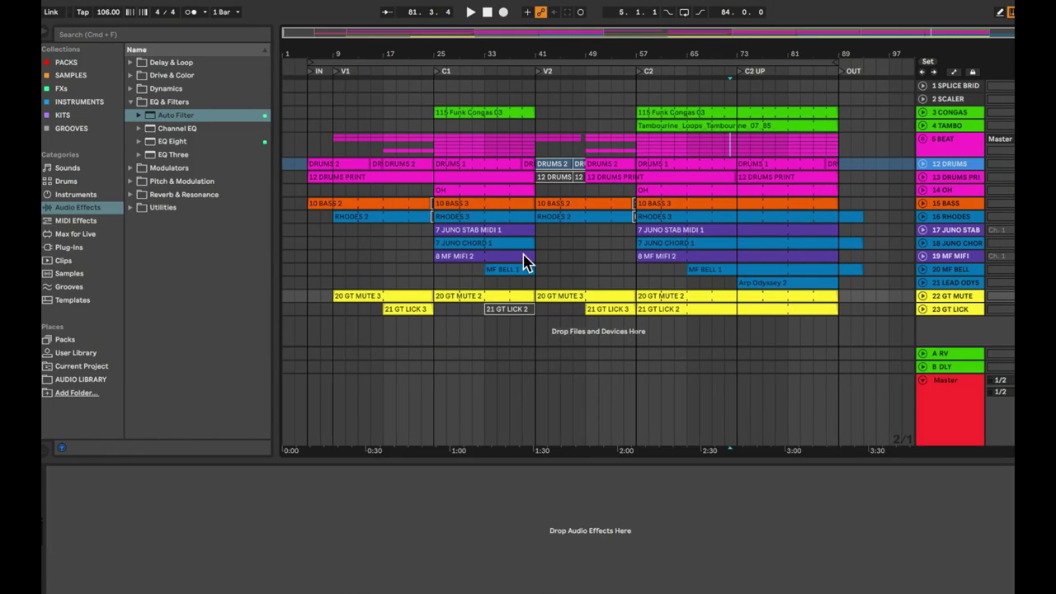
click(93, 7)
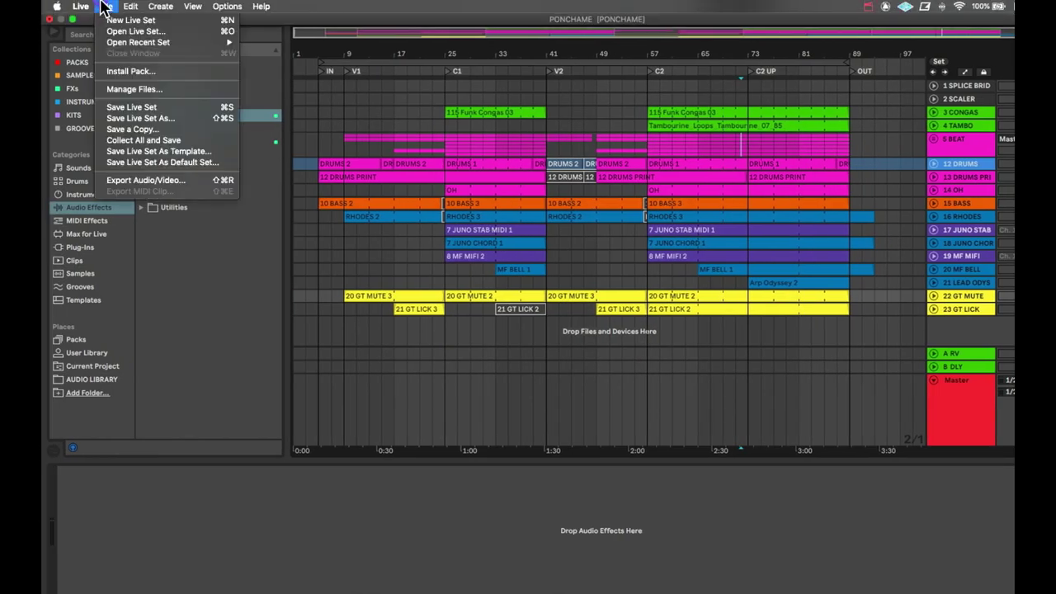
click(138, 91)
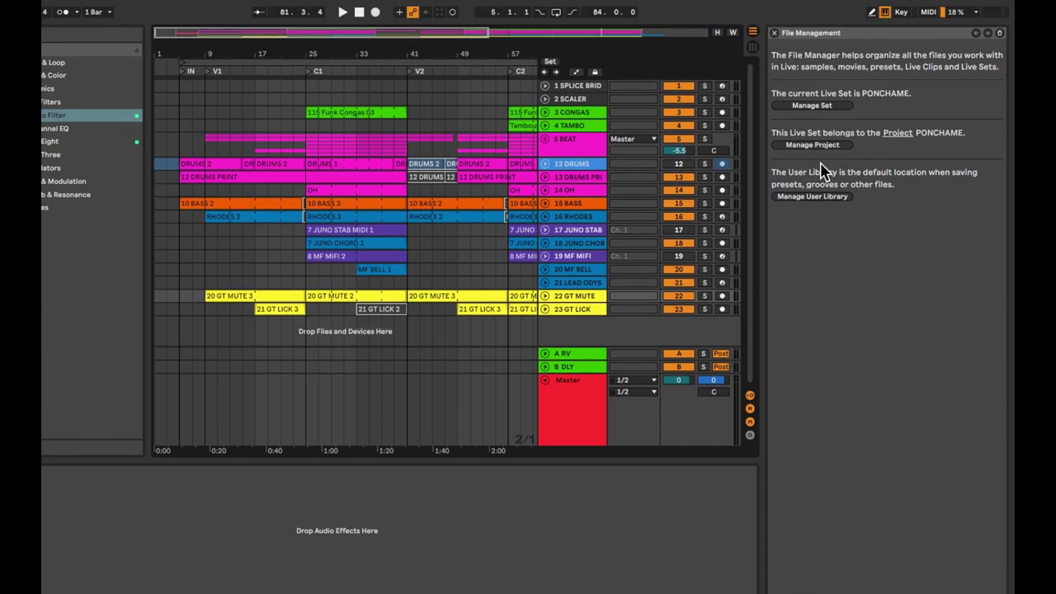
click(814, 147)
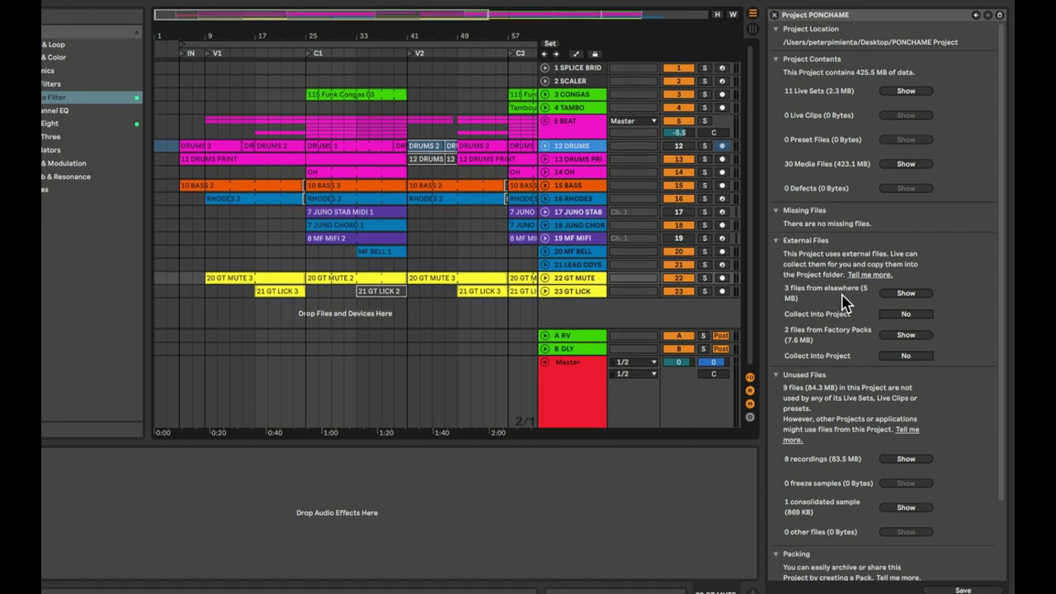
List the external files and enable Collect Into Project for both the files from elsewhere and the Factory Packs files.
click(899, 295)
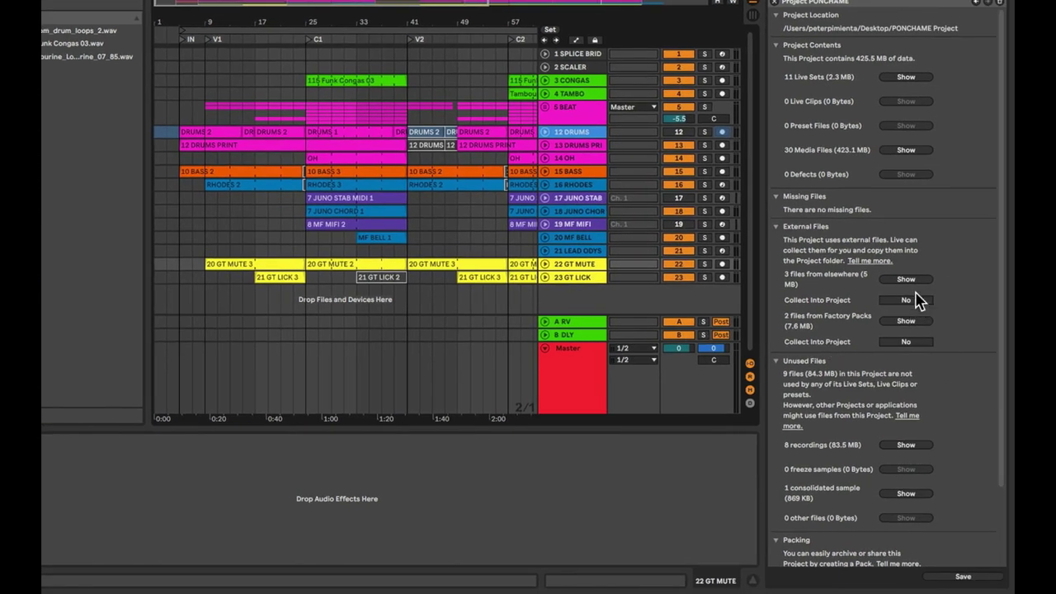
click(915, 300)
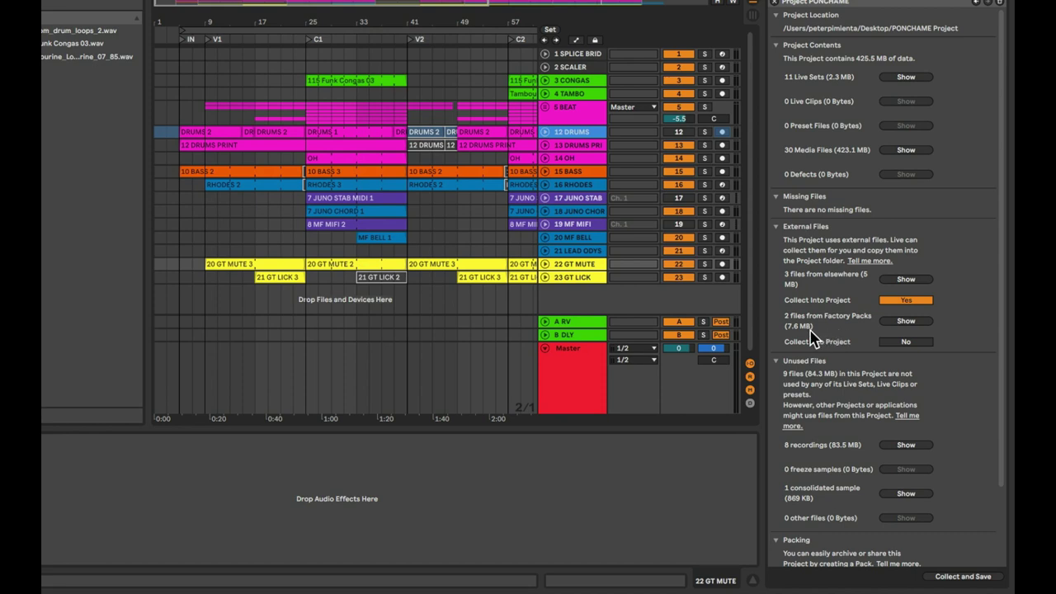
click(906, 322)
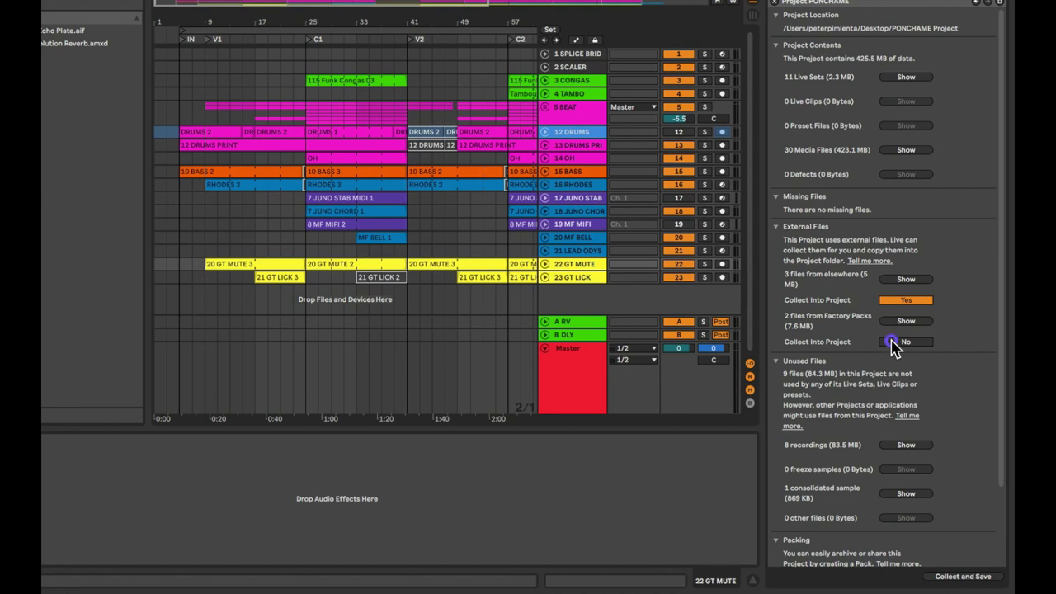
click(892, 342)
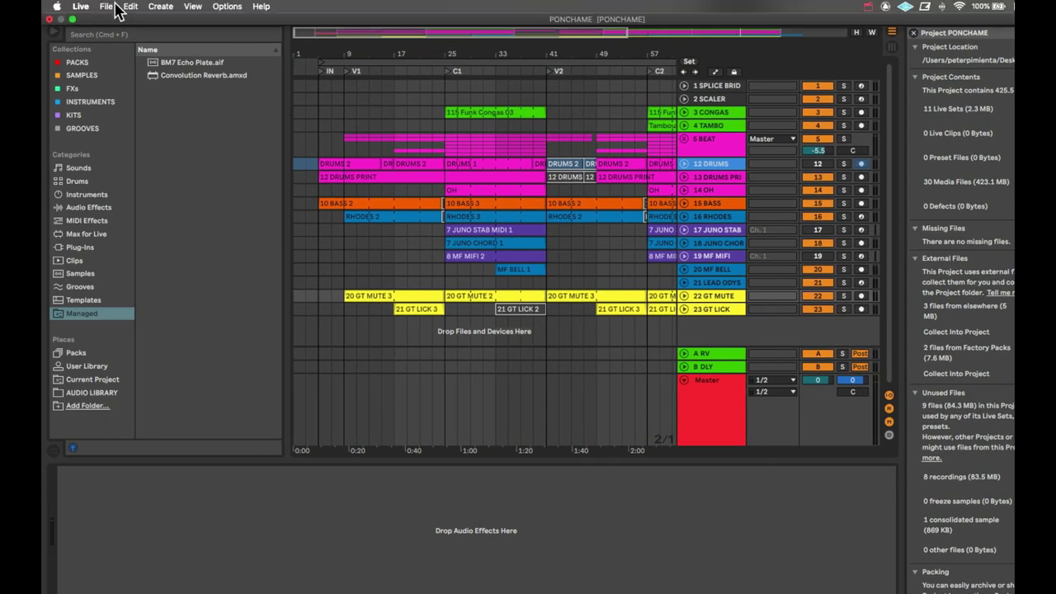
click(115, 6)
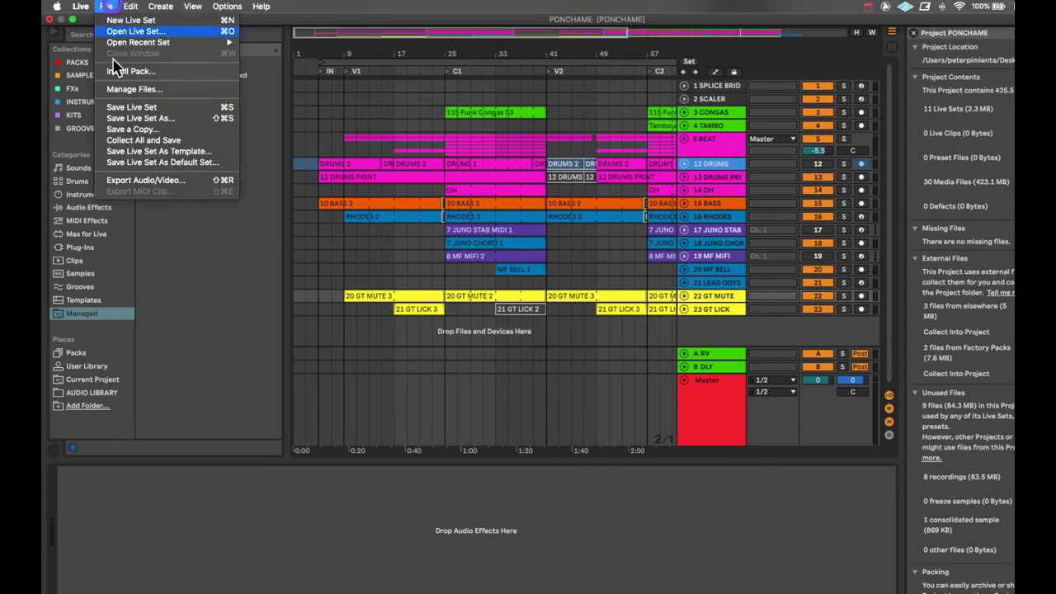
click(122, 142)
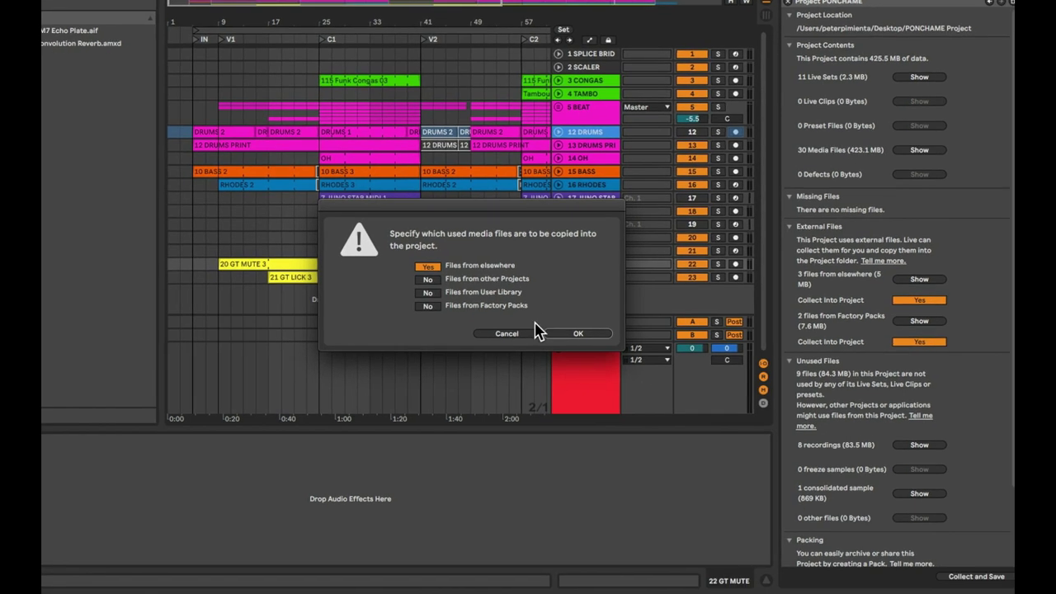
click(575, 356)
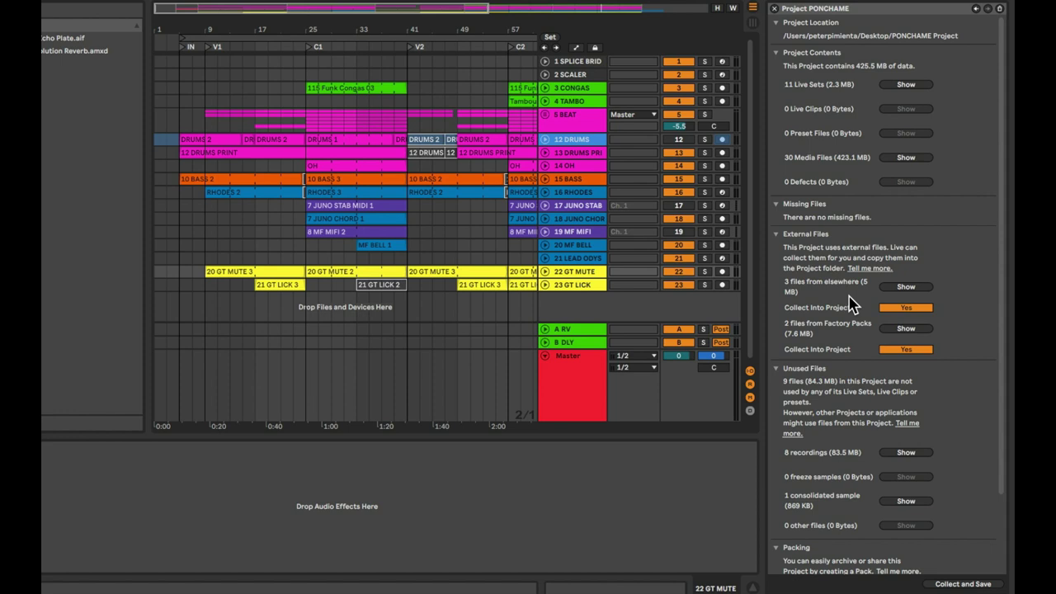
List the project's unused recordings, select all of them and move them to the trash.
scroll(852, 305, down, 3)
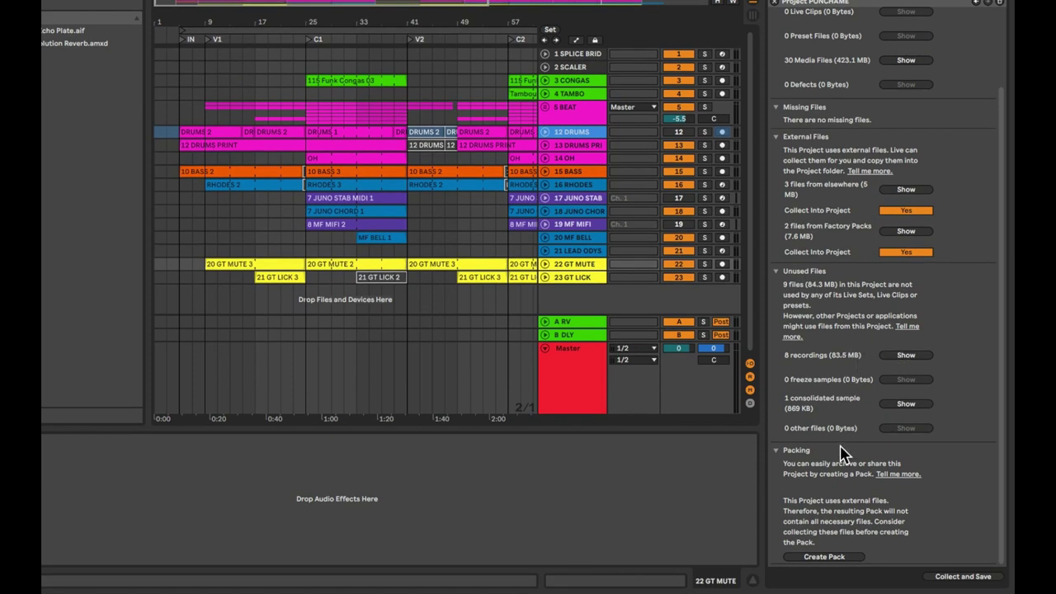
click(911, 355)
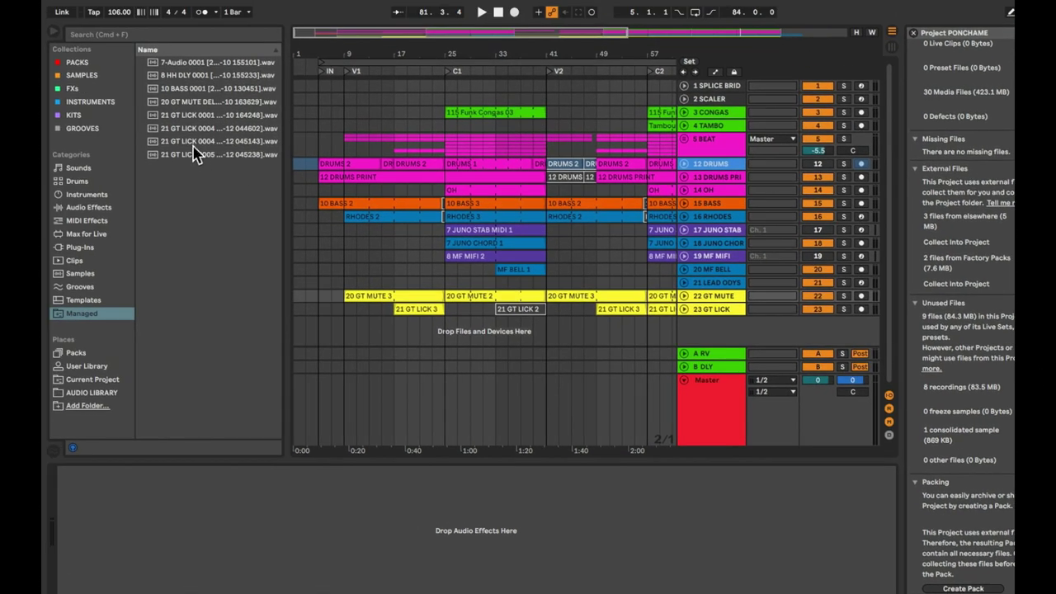
click(54, 114)
click(195, 155)
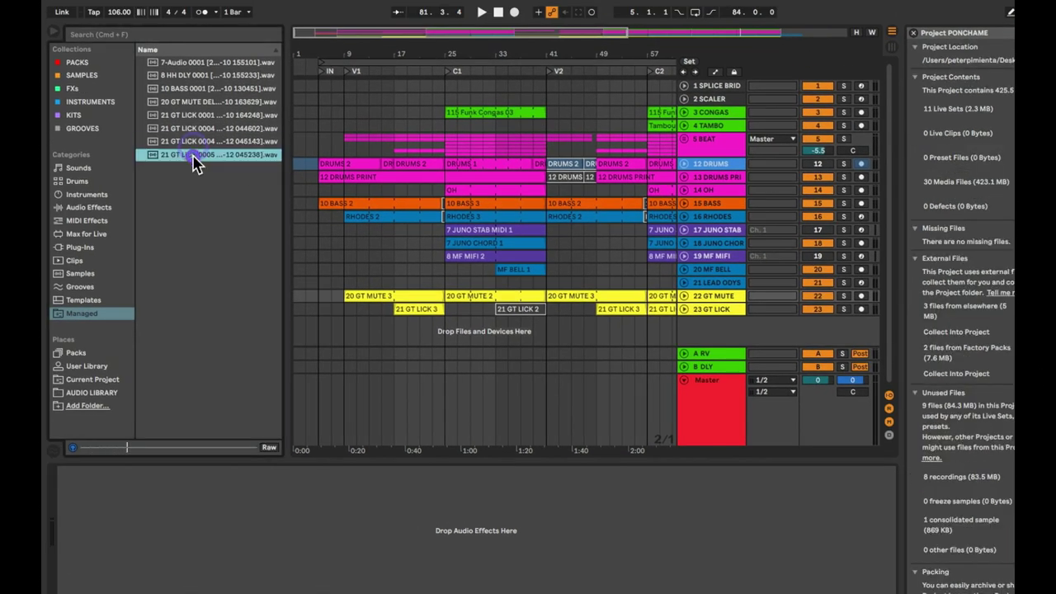
shift+click(179, 65)
right_click(180, 72)
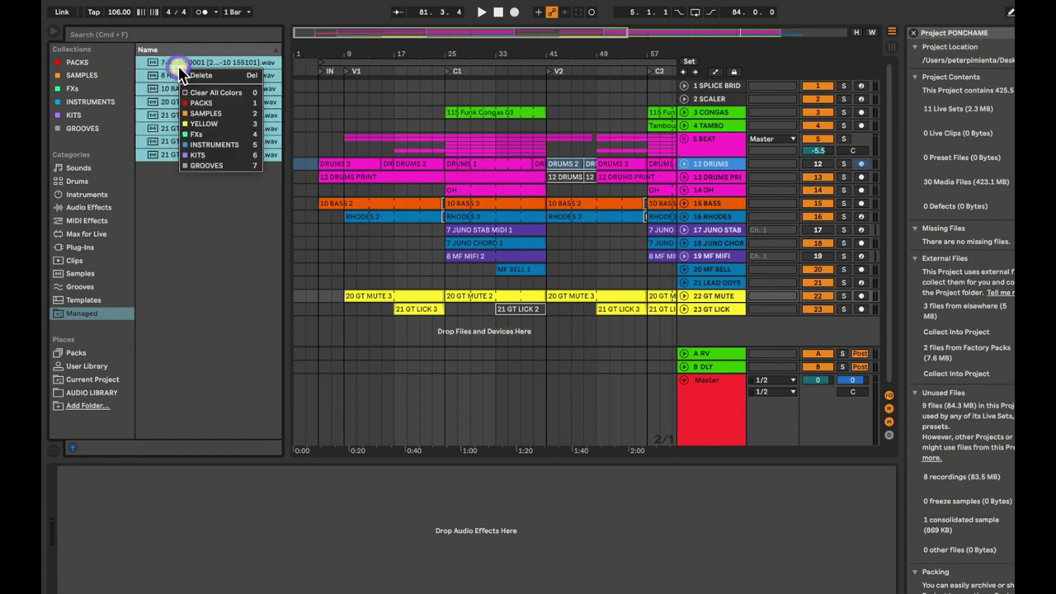
click(203, 80)
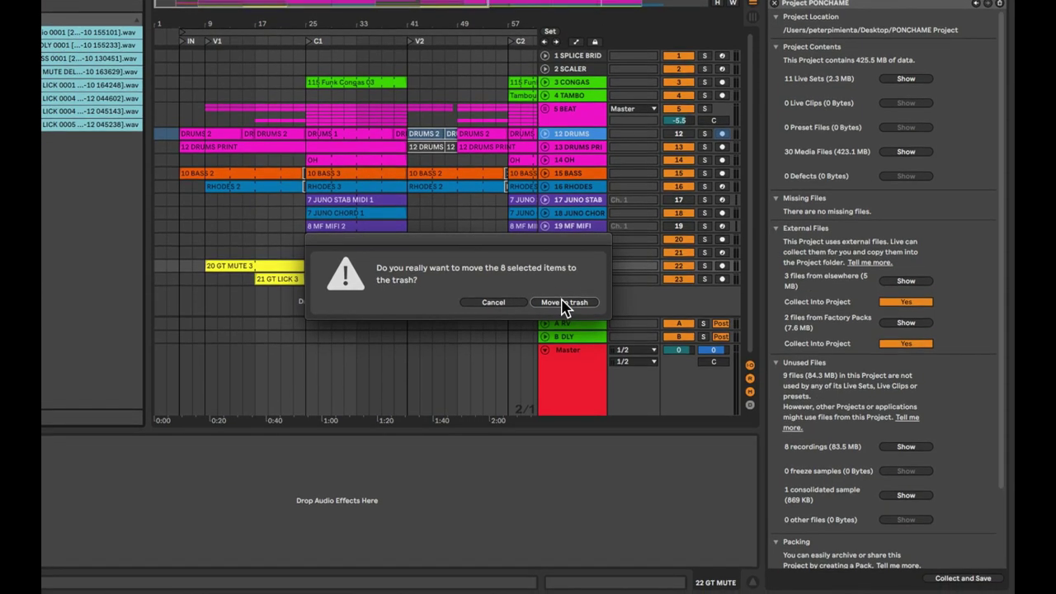
click(563, 319)
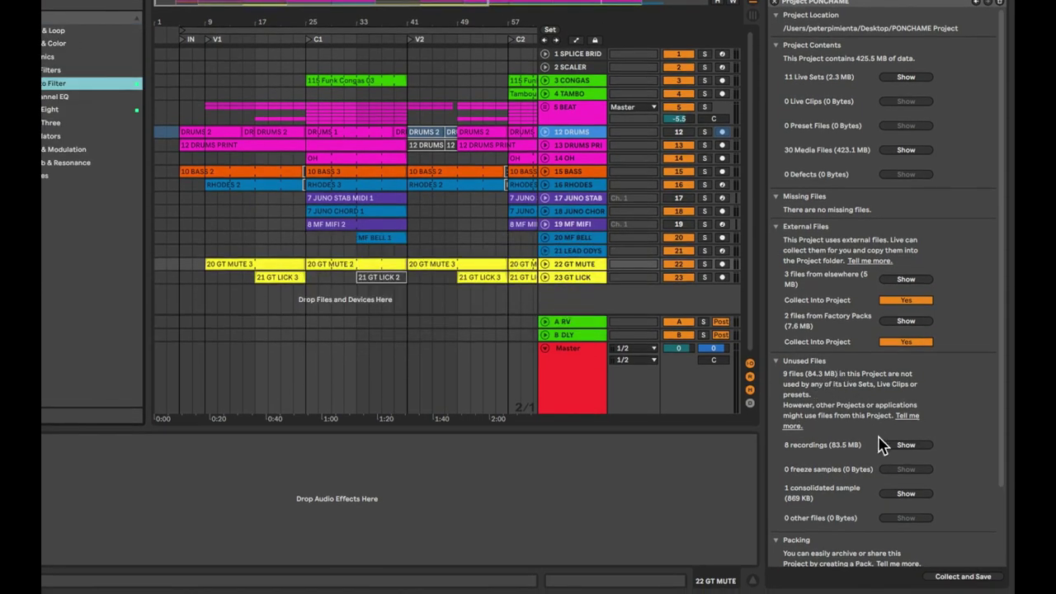
List the project's unused consolidated sample and move the 101bpm drum loop file to the trash.
click(897, 496)
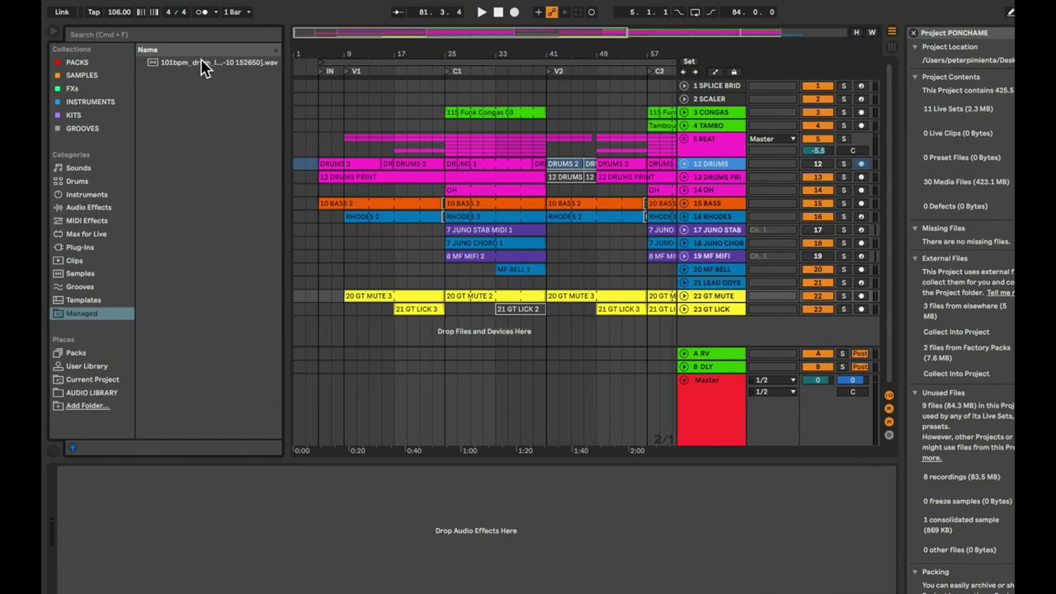
click(63, 34)
right_click(203, 64)
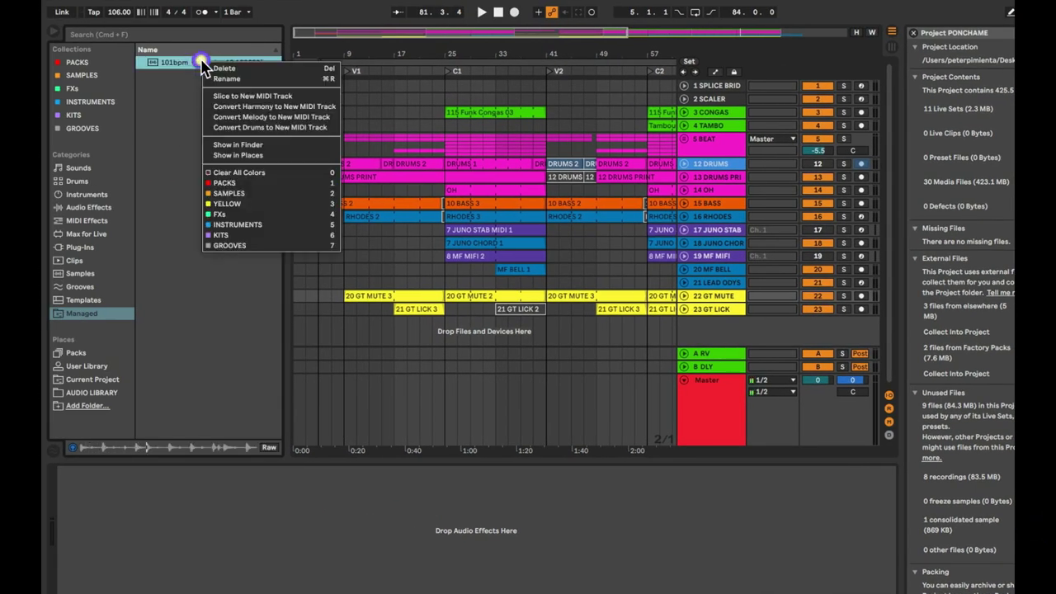
click(216, 69)
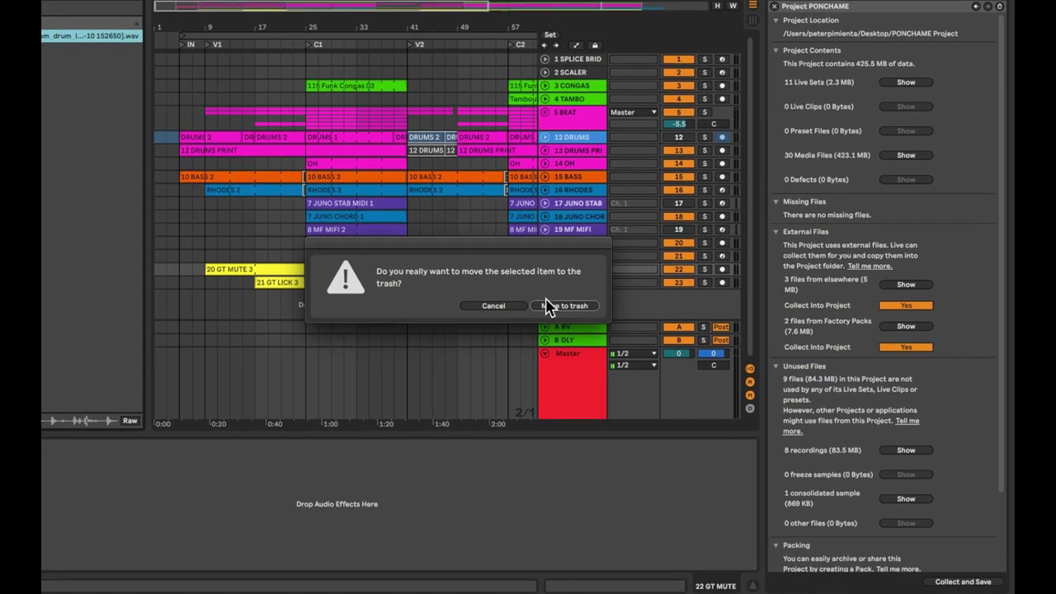
click(551, 302)
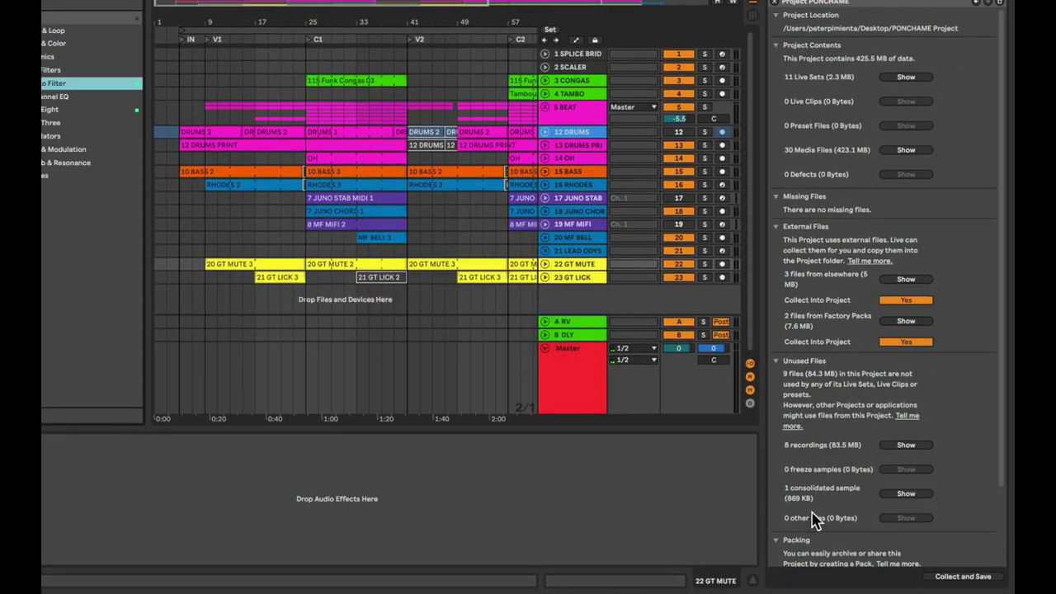
Collect and save the external files into the project, agreeing to upgrade the older backup sets to the current Live version.
scroll(813, 518, down, 3)
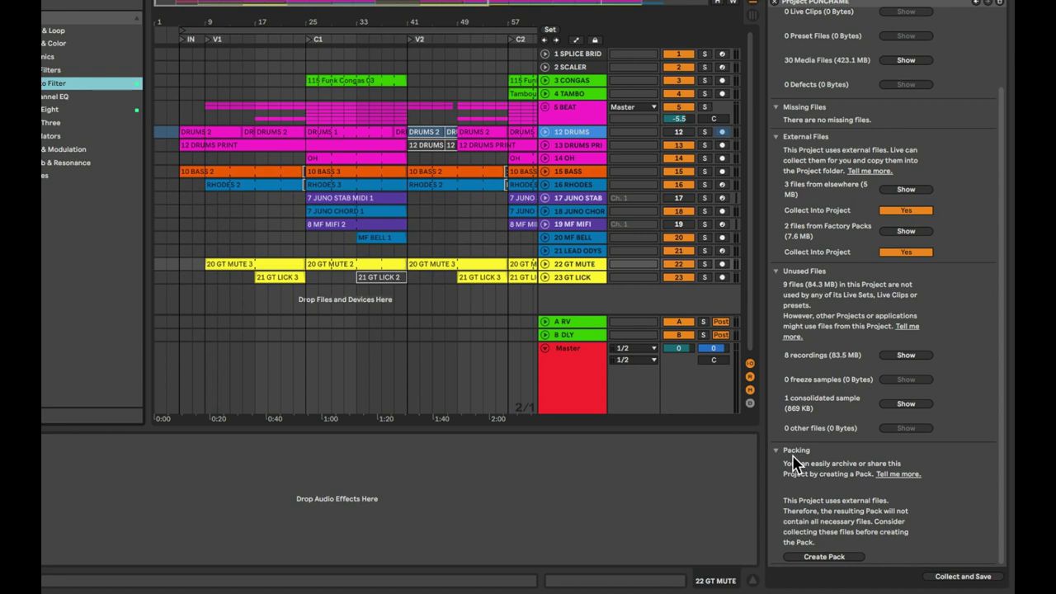
click(949, 577)
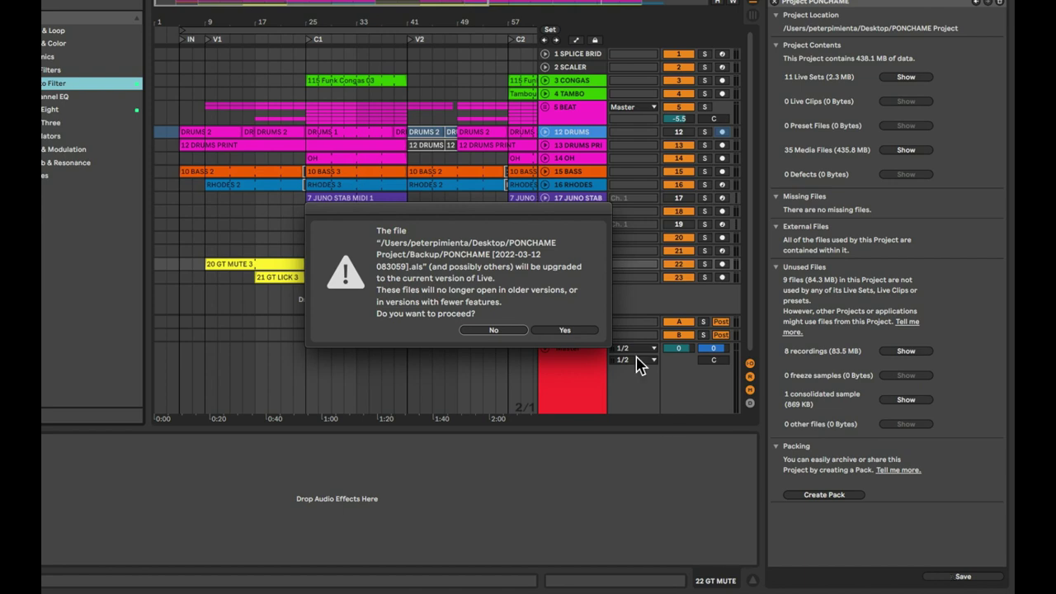
click(578, 331)
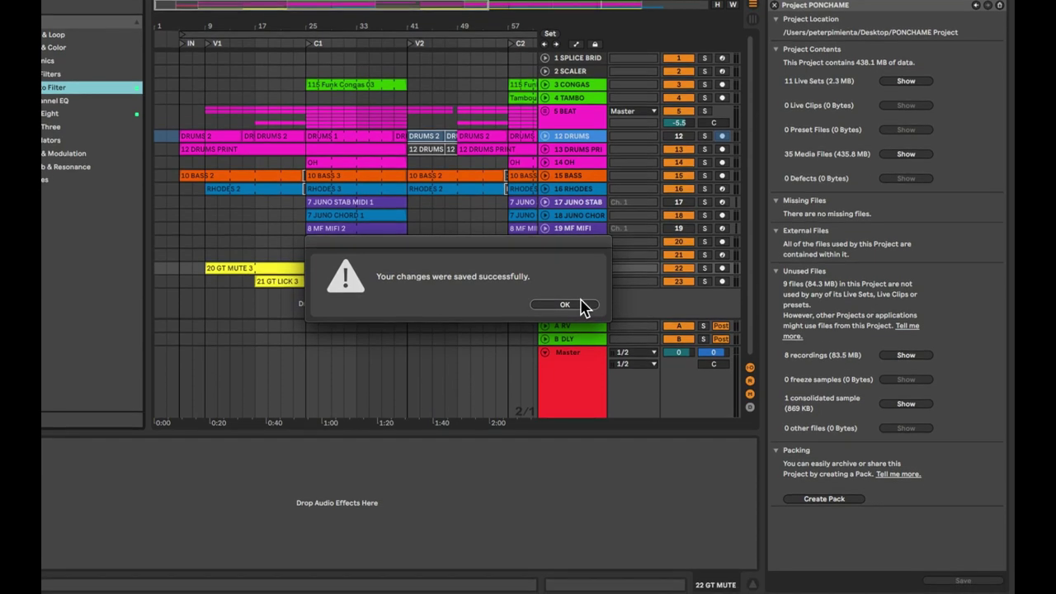
click(580, 305)
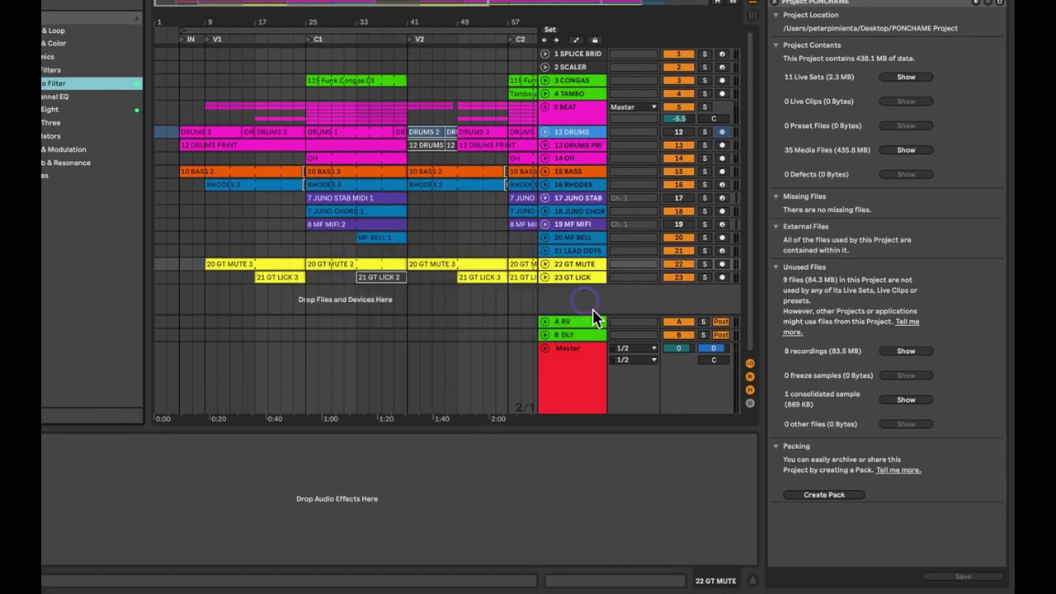
Create a Pack of the project as PONCHAME.alp on the first external RUGGED drive and close the file manager.
click(840, 499)
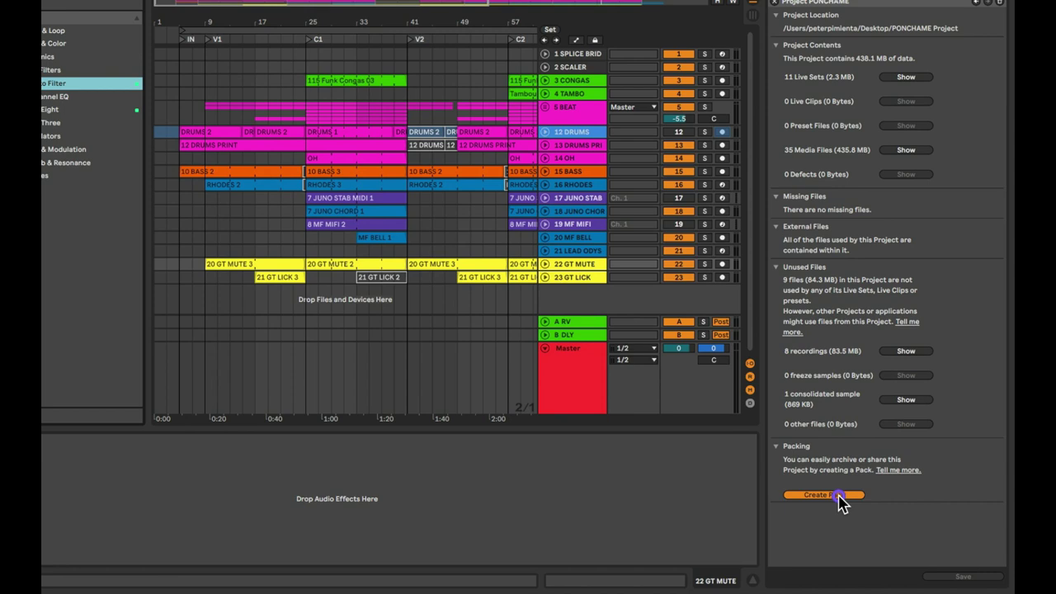
click(837, 496)
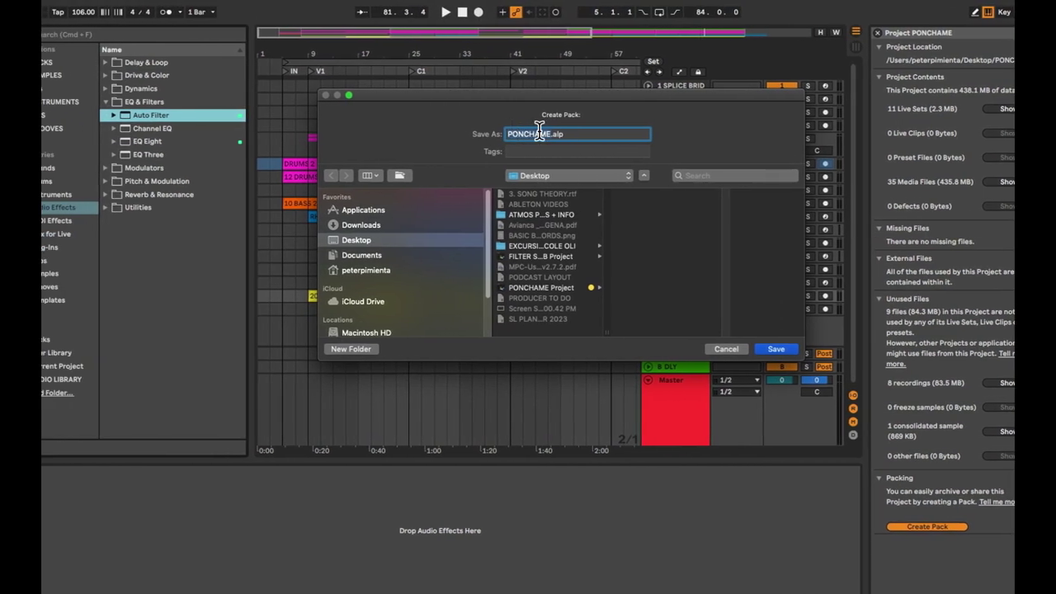
scroll(462, 307, down, 2)
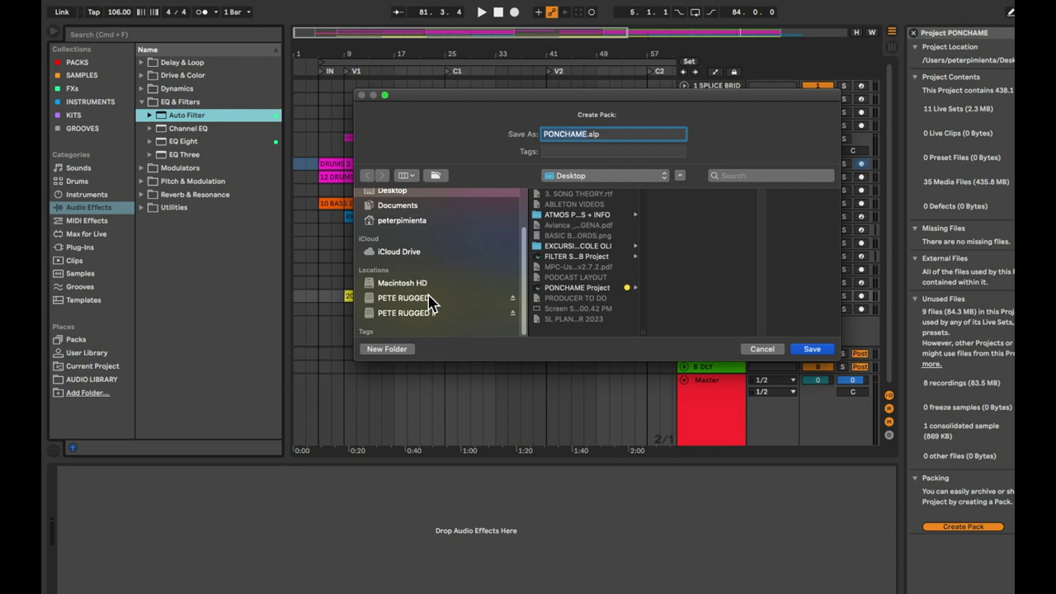
click(431, 298)
click(672, 318)
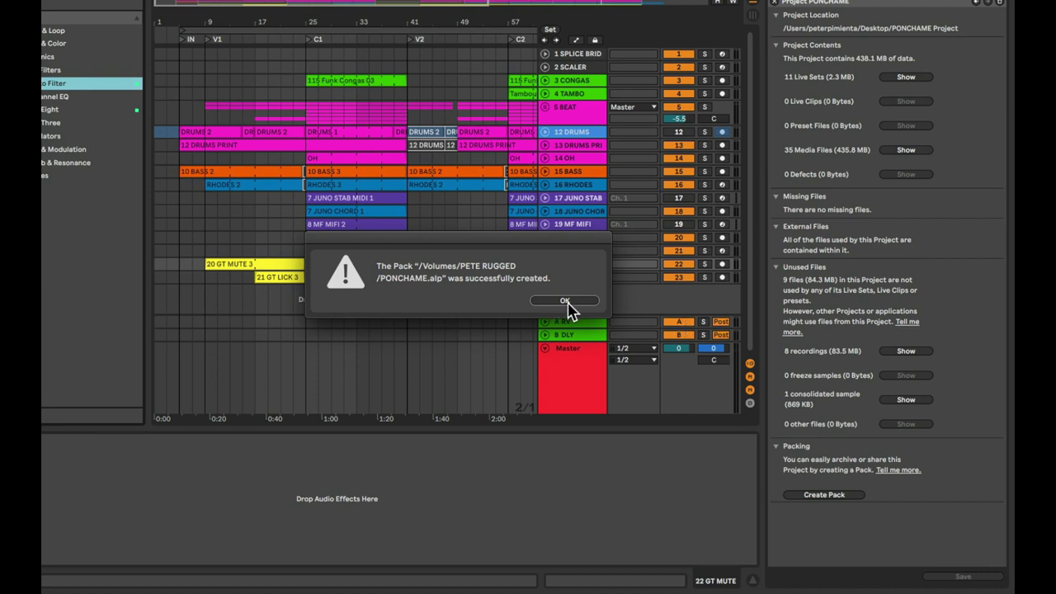
click(567, 300)
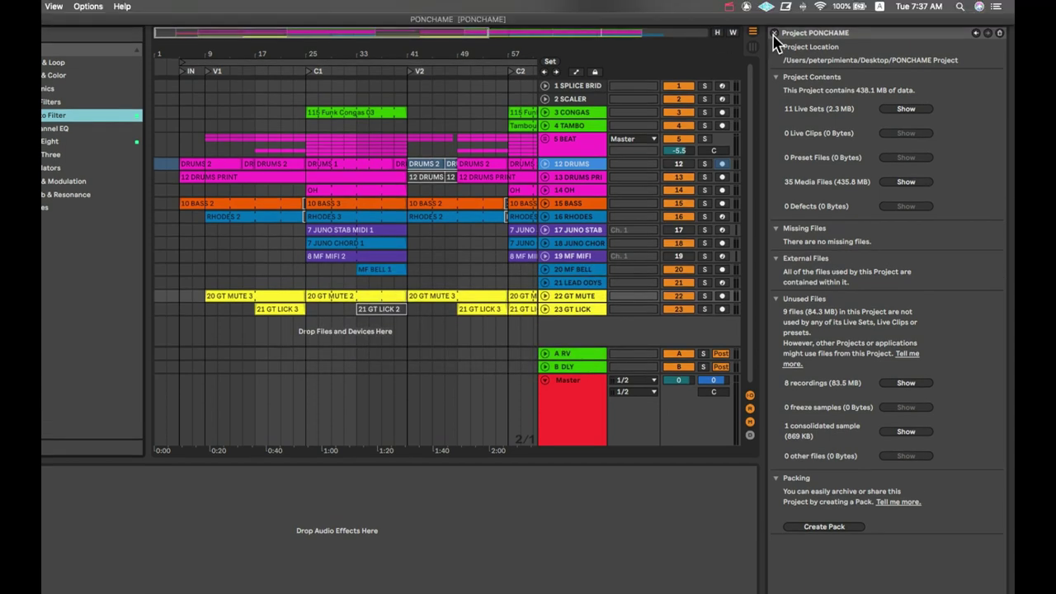
click(775, 37)
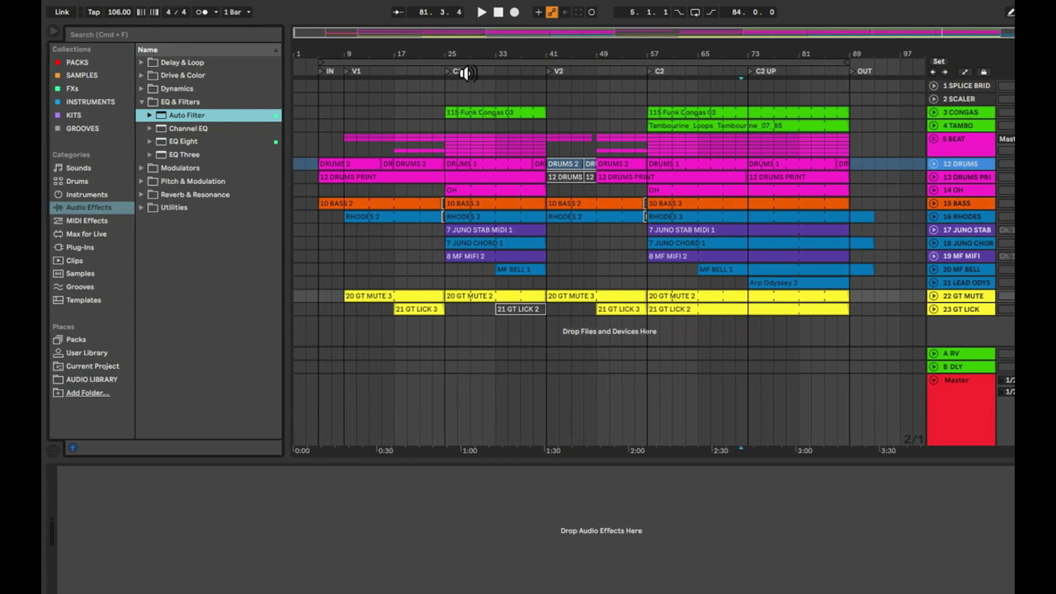
Review the PONCHAME project's contents, missing, external and unused files in the file manager, and close it.
click(105, 6)
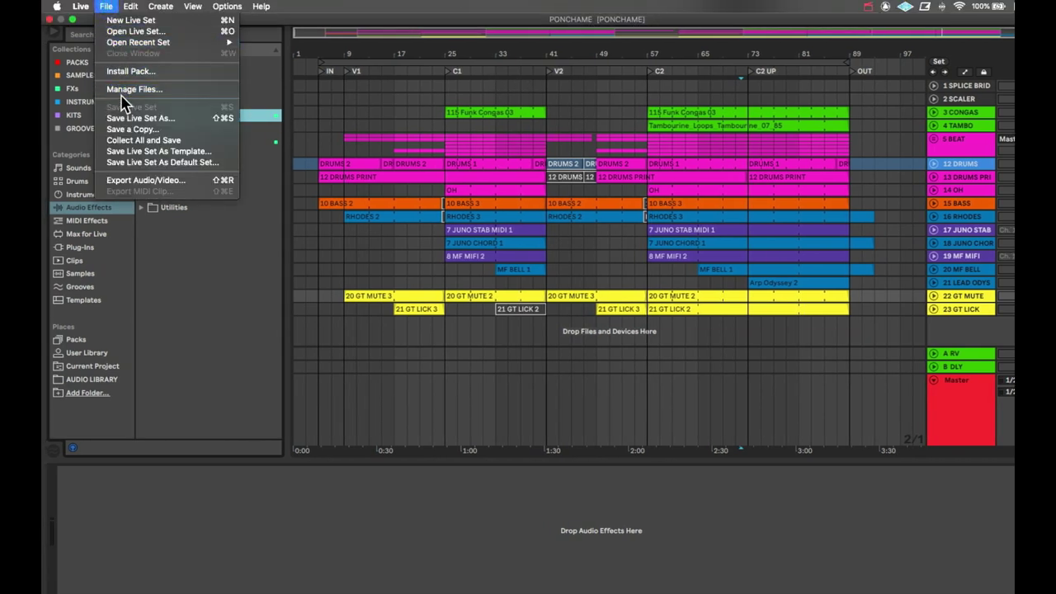
click(121, 91)
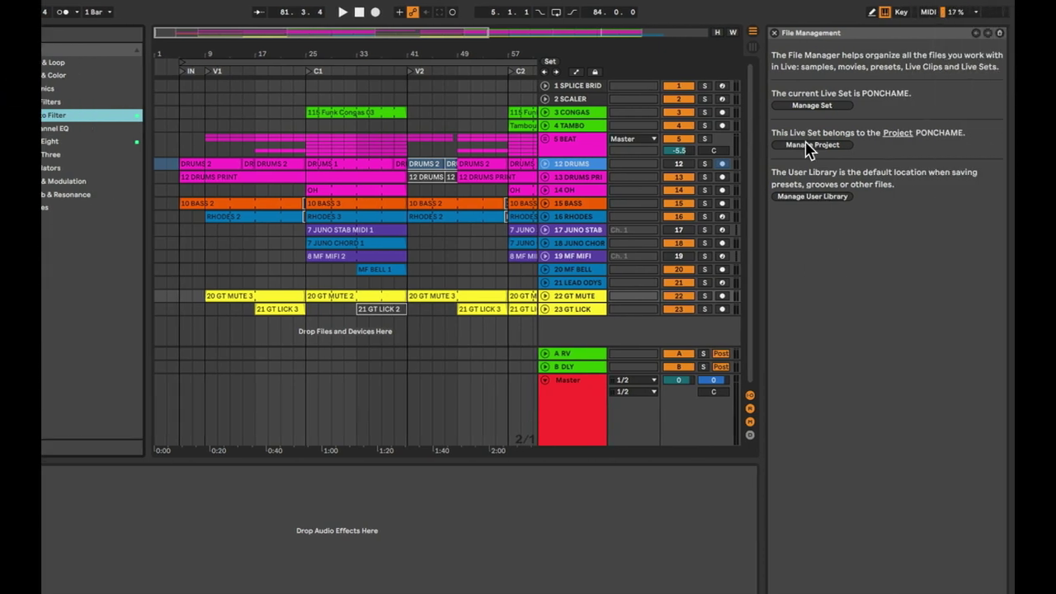
click(812, 145)
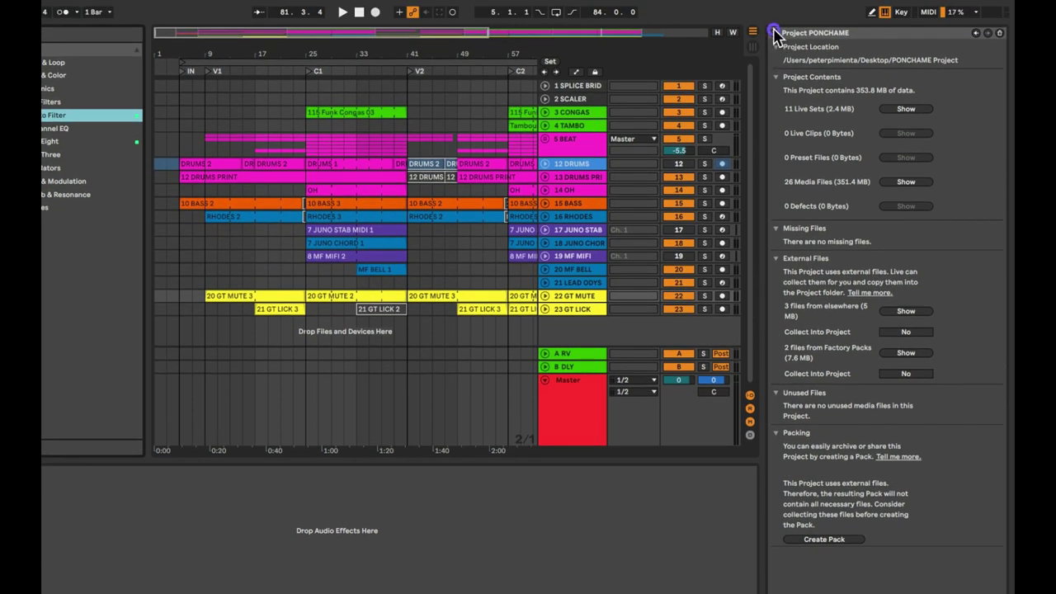
click(773, 7)
Switch to Finder, inspect the project's Recorded, Processed and Imported sample folders, and select the PONCHAME Project folder on the desktop.
key(super+Tab)
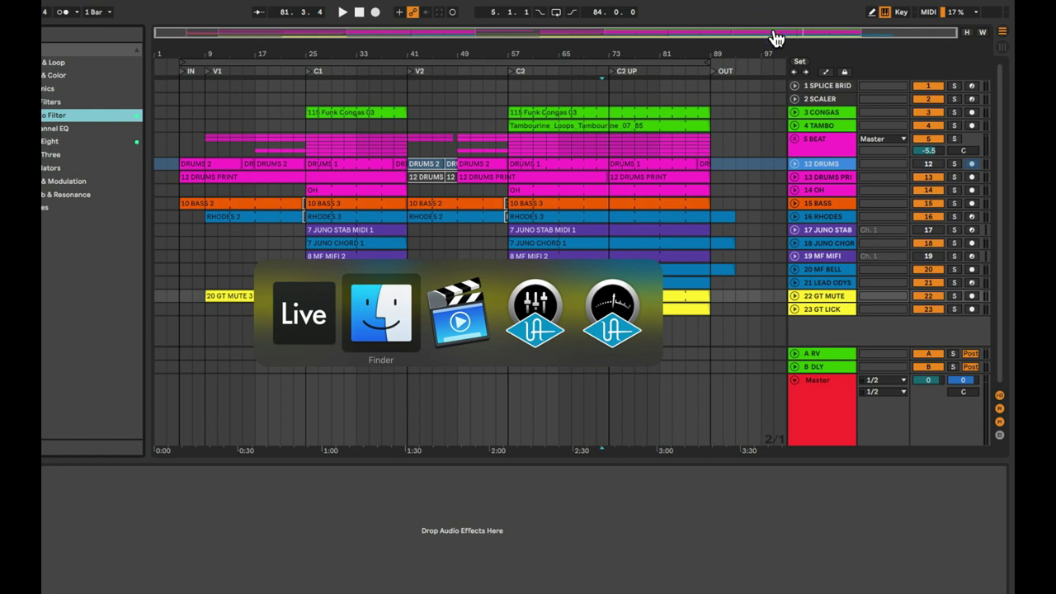
key(super+Tab)
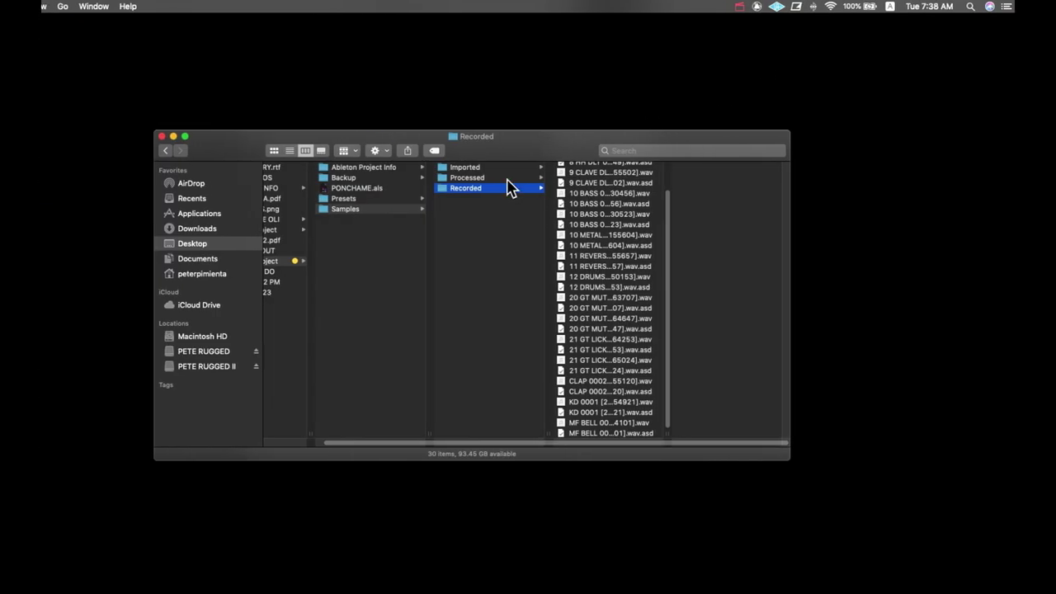
scroll(605, 272, up, 3)
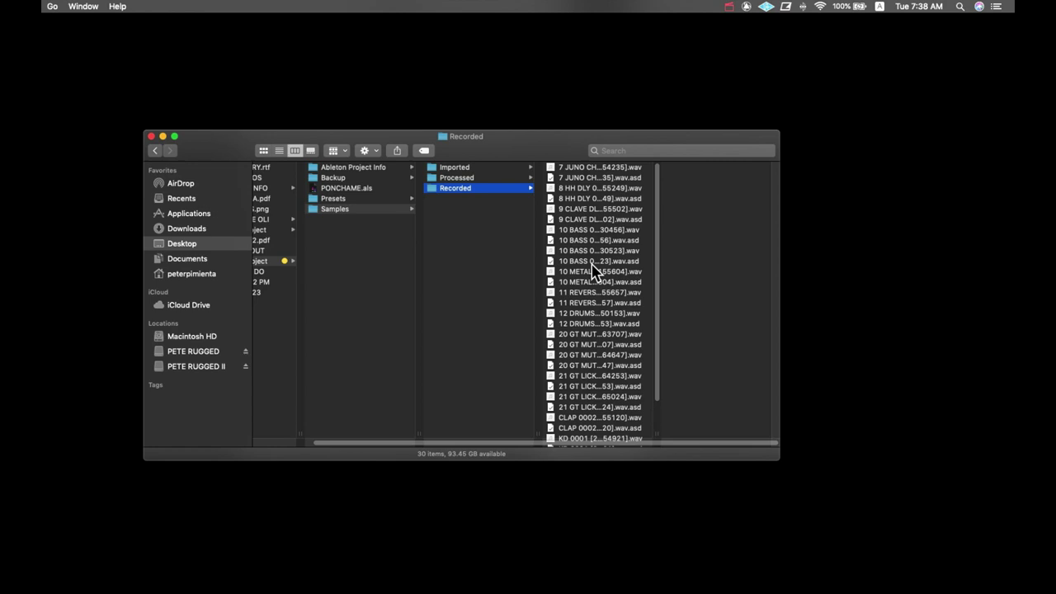
click(485, 178)
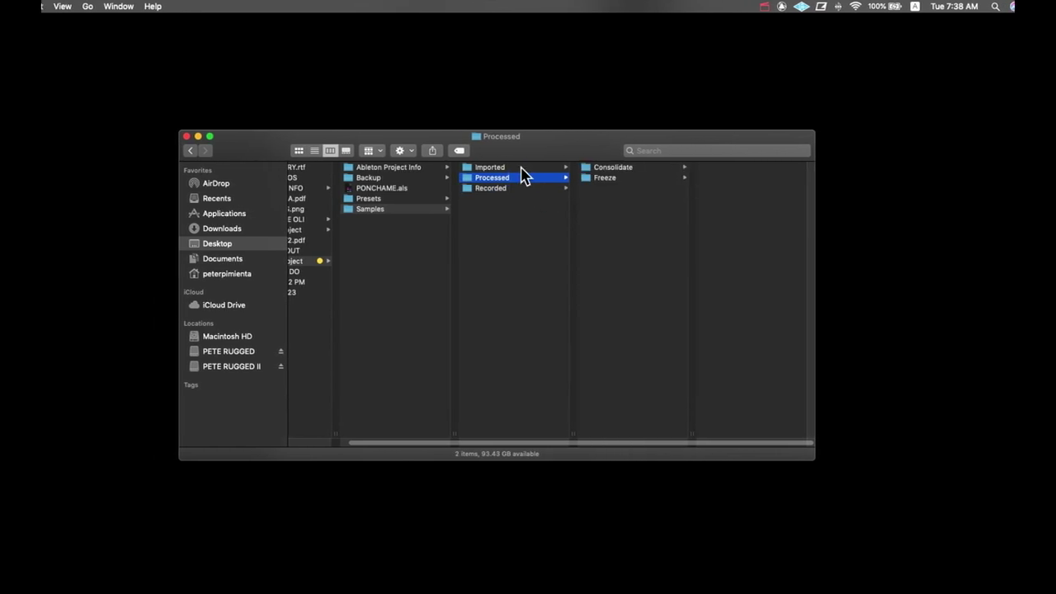
click(513, 168)
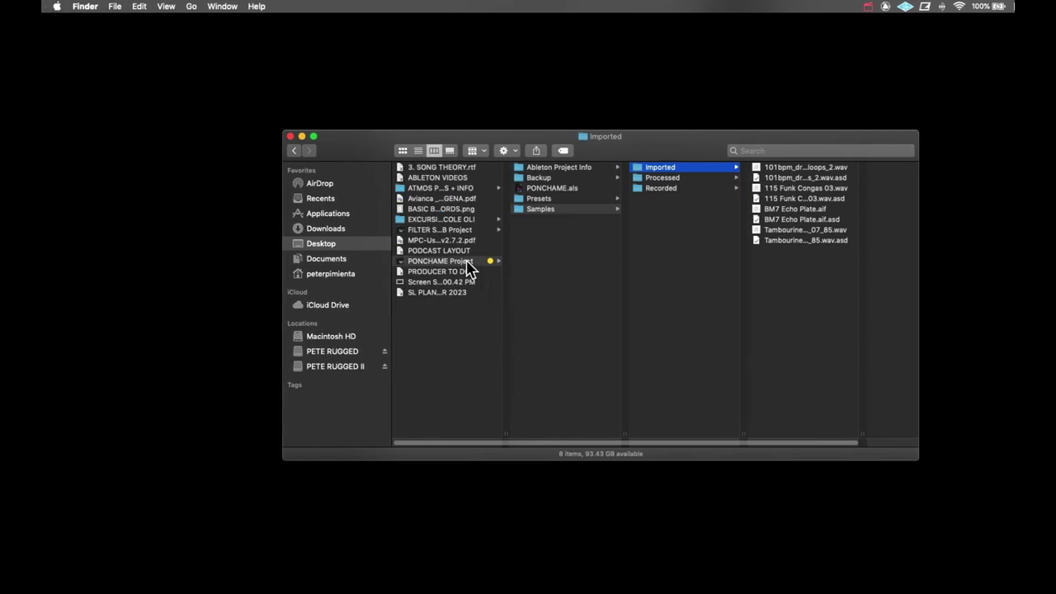
click(453, 268)
click(452, 261)
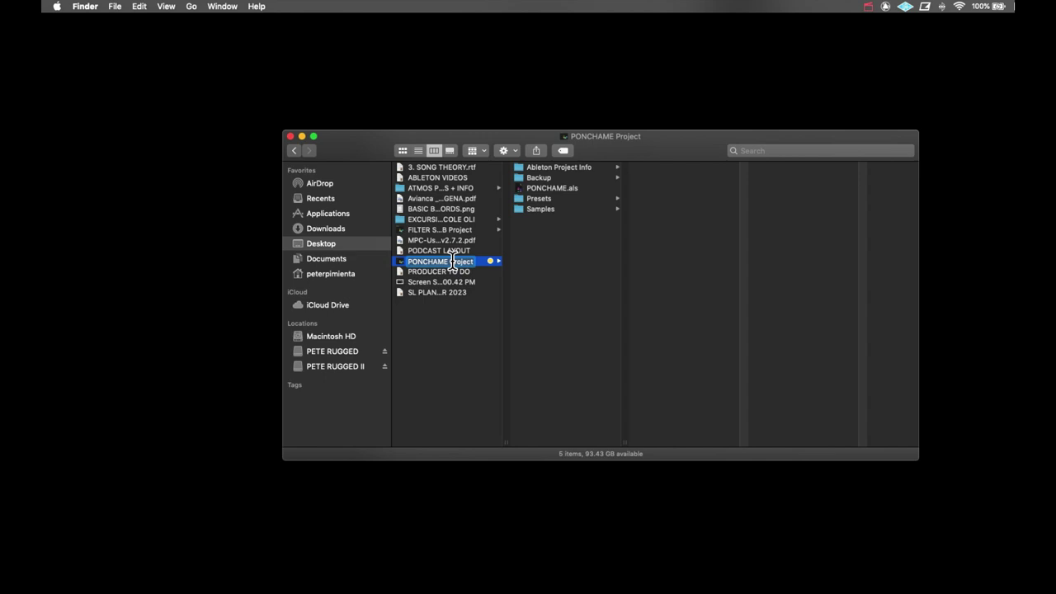
Unpack PONCHAME.alp from the first external RUGGED drive, choosing that same drive as the destination.
click(365, 353)
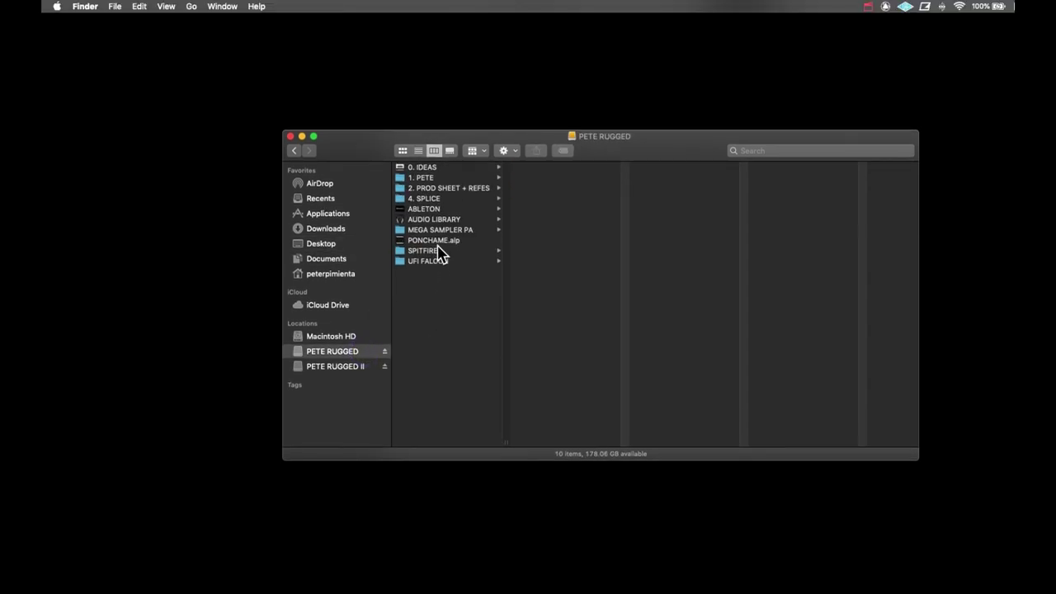
click(437, 243)
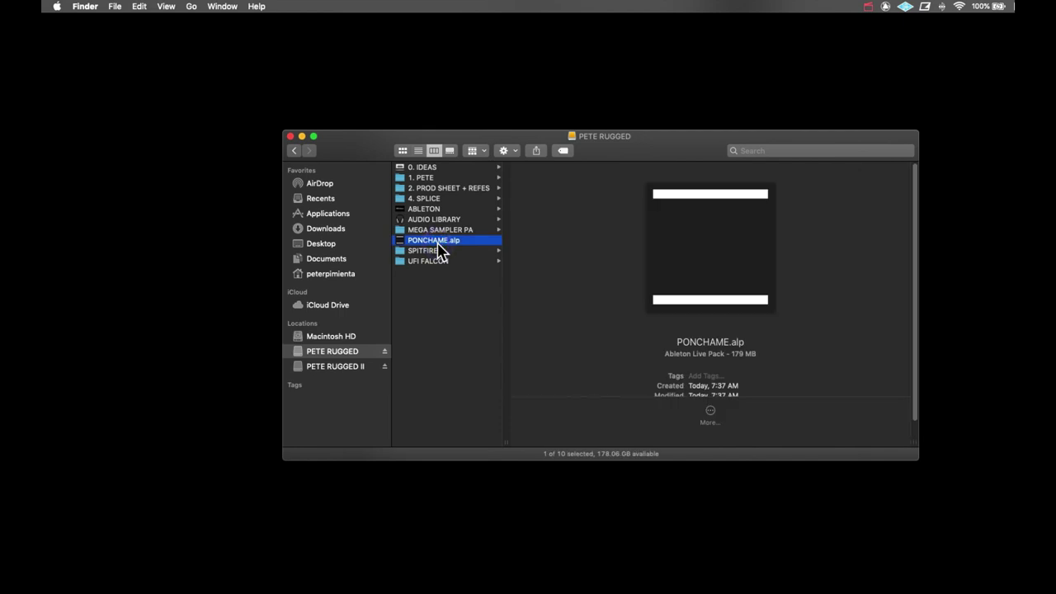
double_click(438, 244)
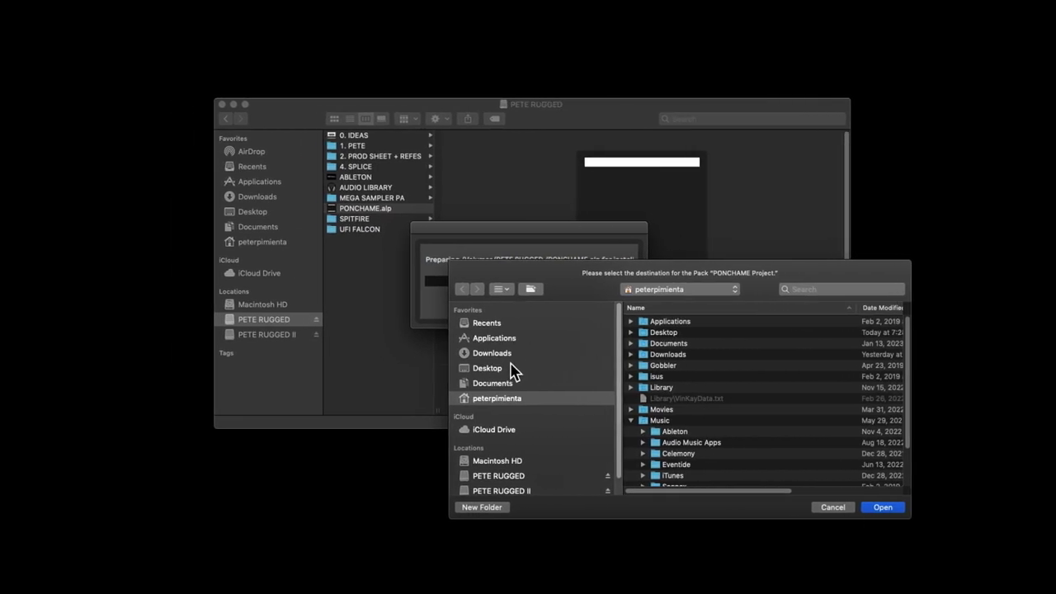
click(521, 475)
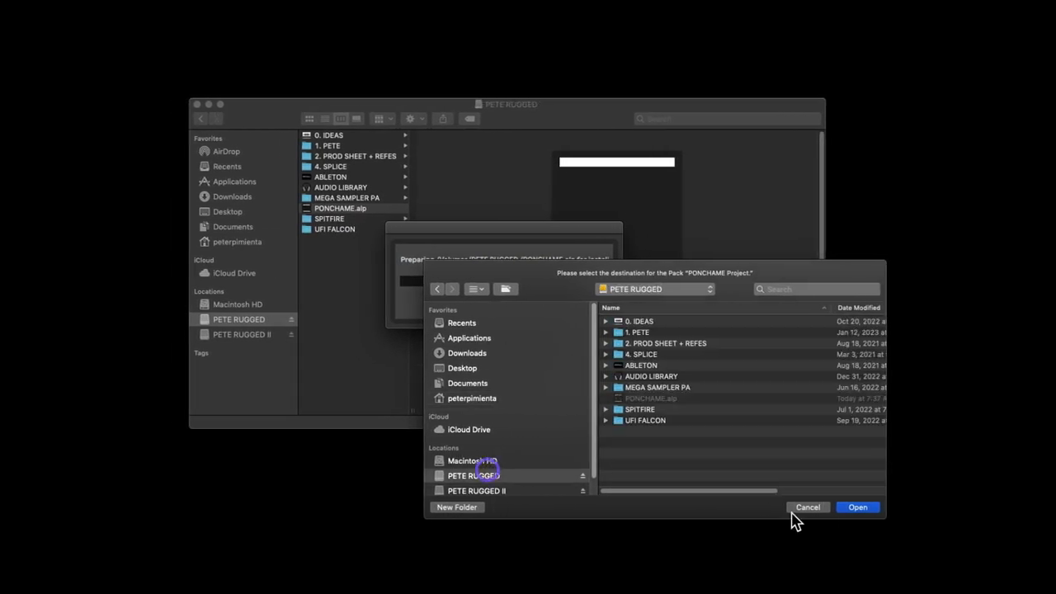
click(894, 506)
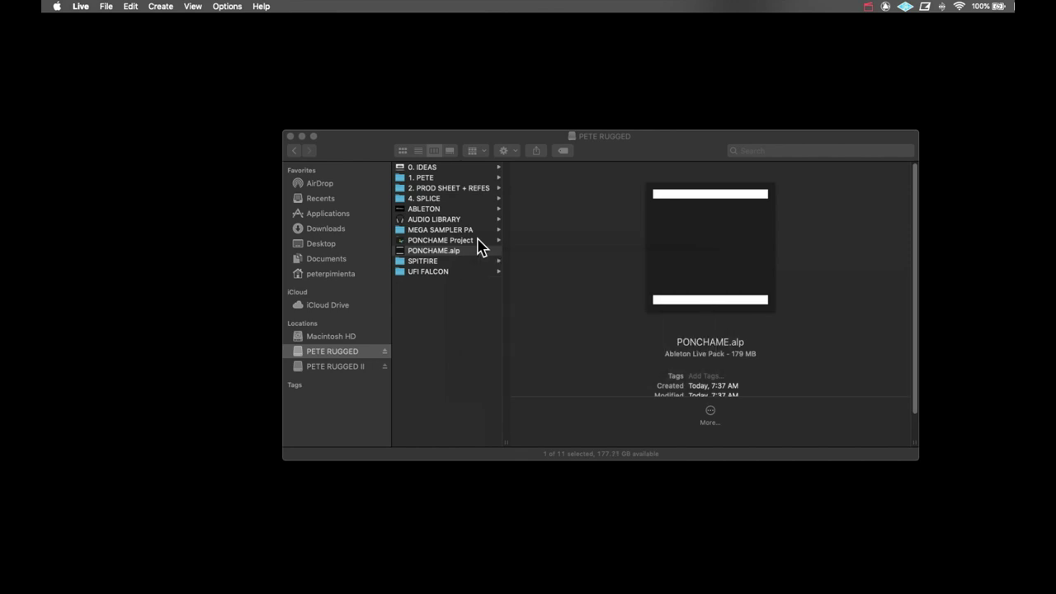
Browse the original PONCHAME Project on the desktop and display its Samples folder.
click(313, 251)
click(313, 244)
click(437, 263)
click(524, 209)
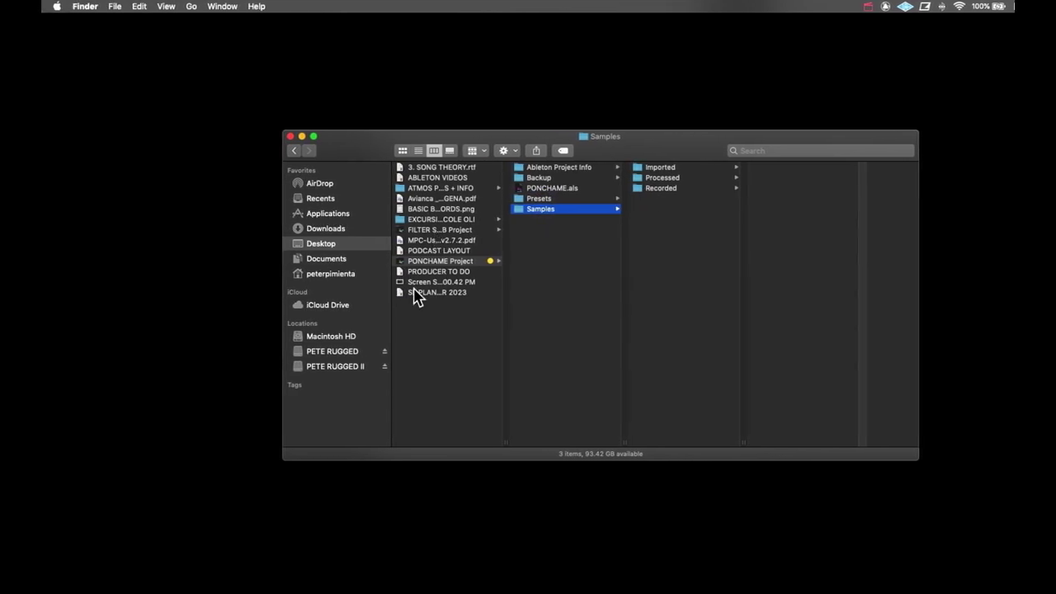
Check the size of PONCHAME.alp and of the unpacked PONCHAME Project folder on the first RUGGED drive, and close the folder's info.
click(356, 351)
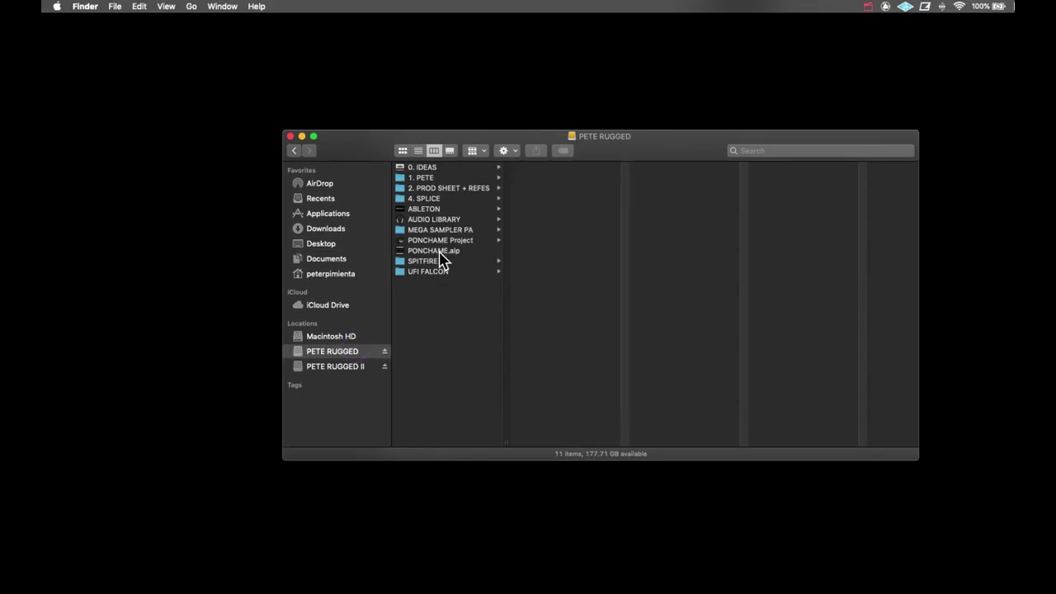
click(424, 254)
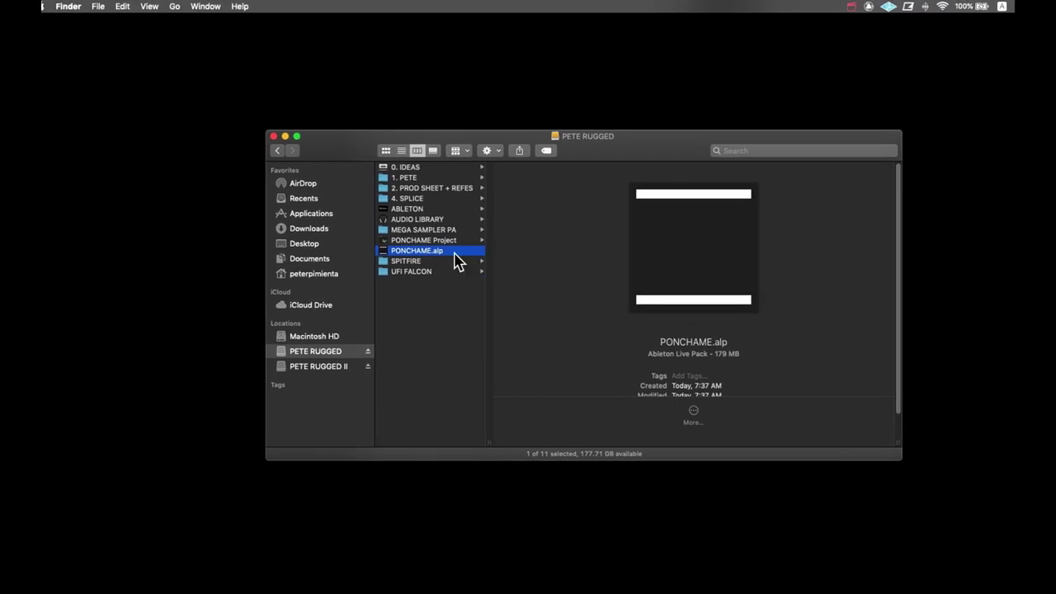
click(321, 208)
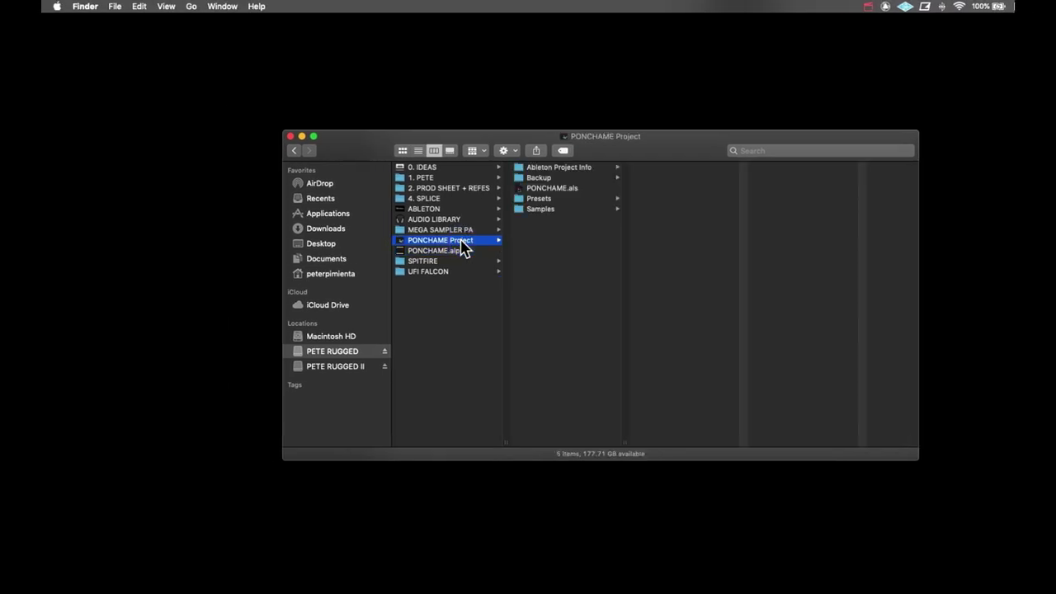
key(super+i)
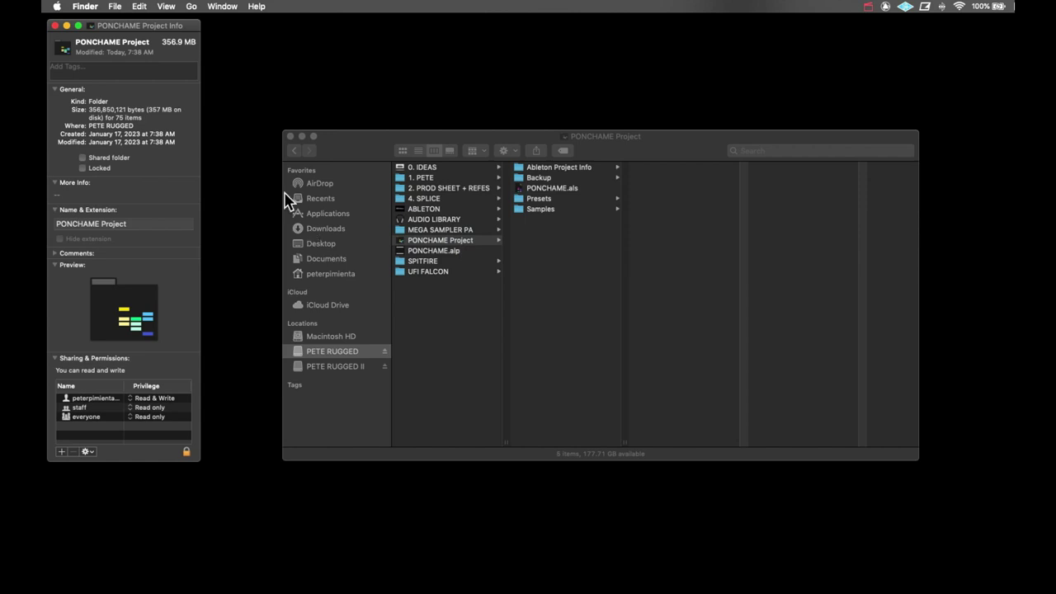
click(55, 26)
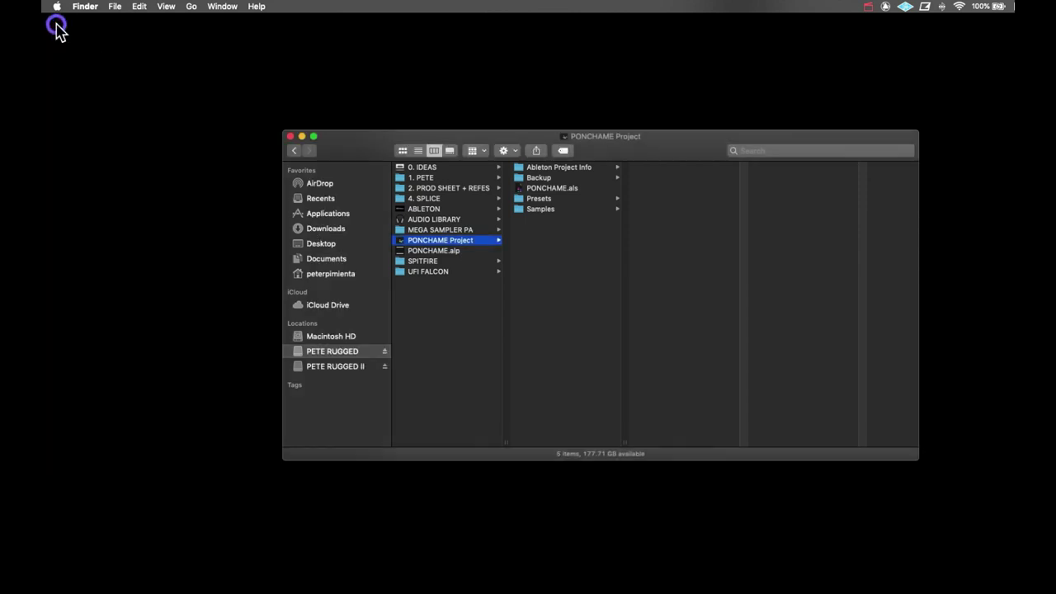